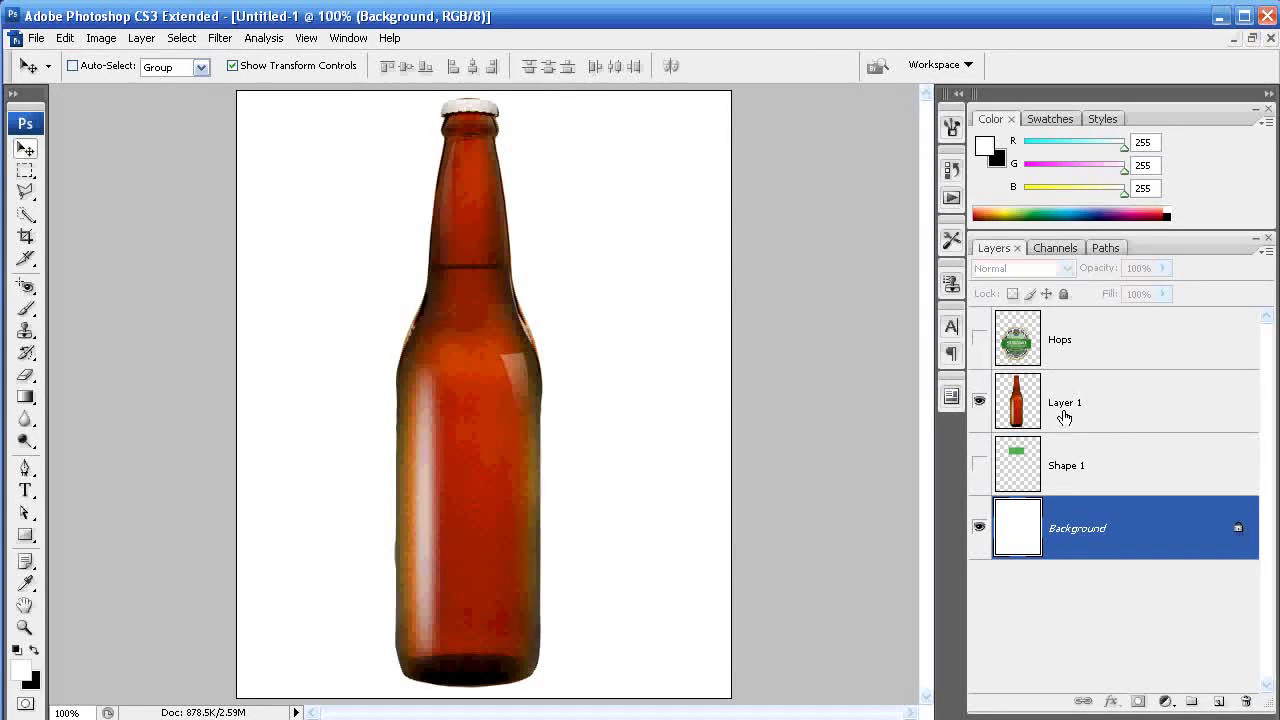
Step: Show the Hops label layer, make it the active layer and shift the label slightly upward on the bottle
left_click(979, 339)
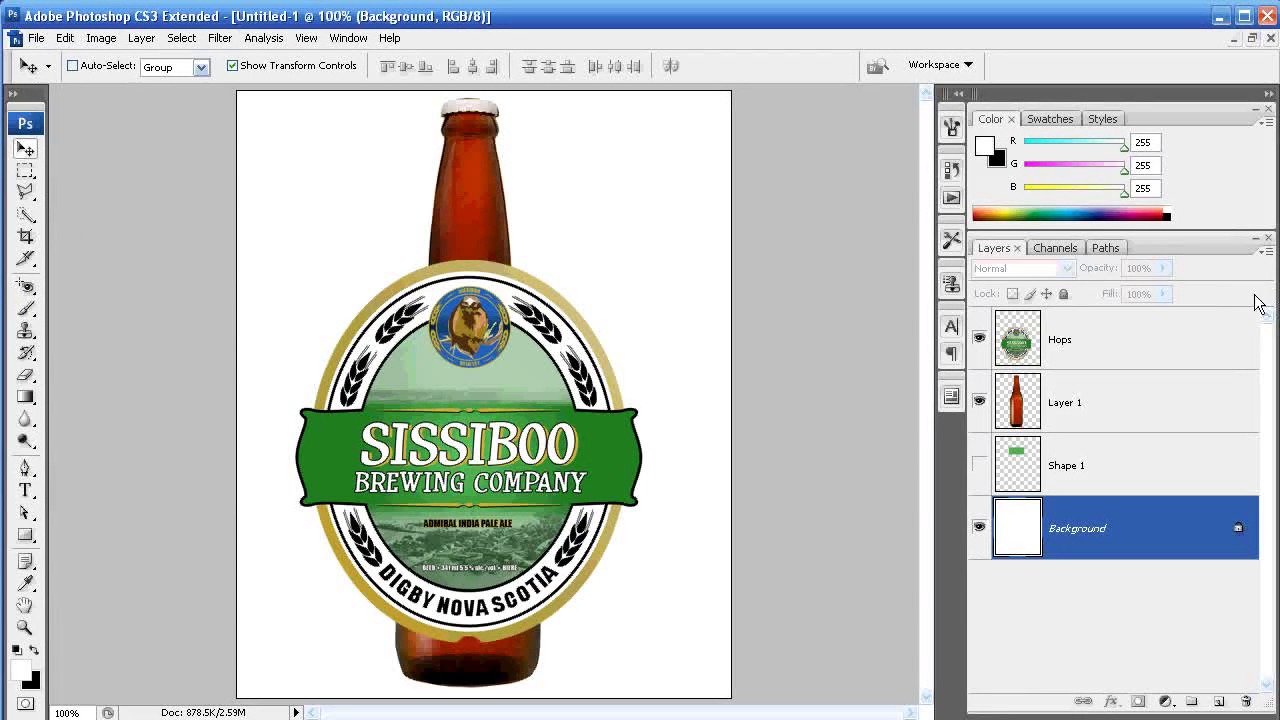
left_click(587, 410)
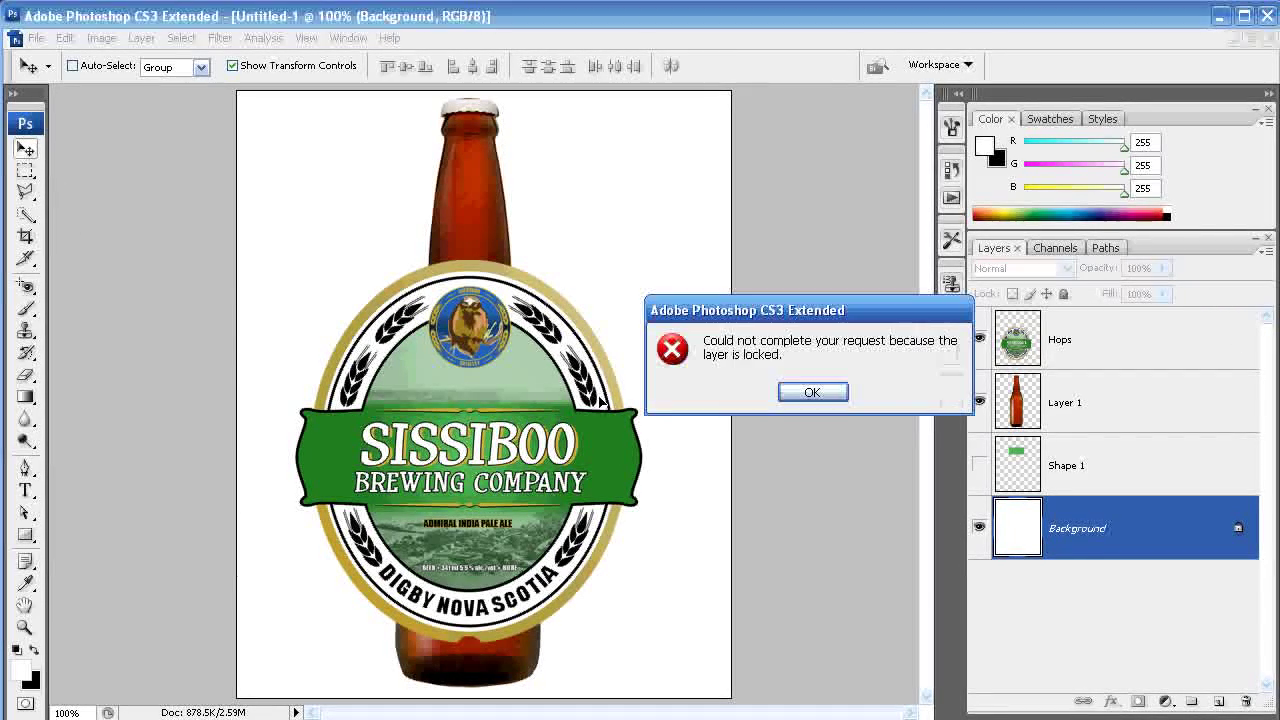
left_click(817, 390)
left_click(481, 405, "ctrl")
left_click_drag(481, 405, 573, 415)
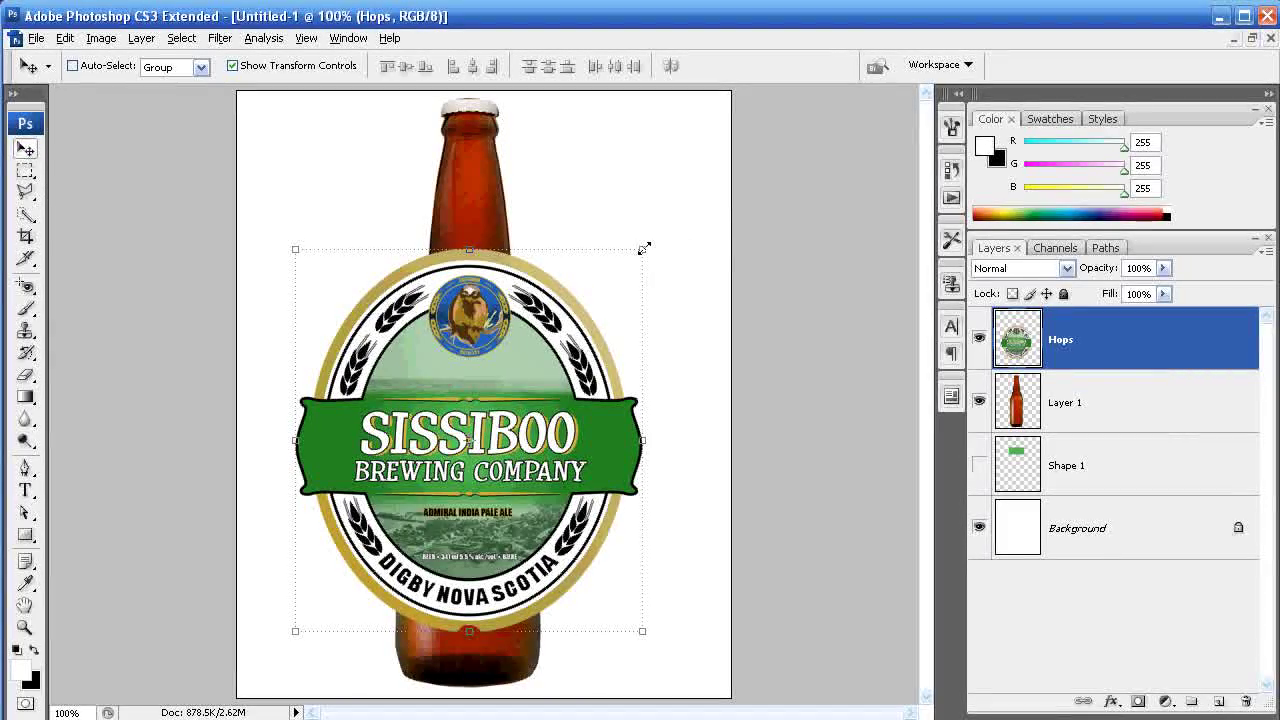
Step: Scale the label proportionally to about two-thirds of its size and center it over the lower body of the bottle
left_click_drag(644, 248, 583, 300)
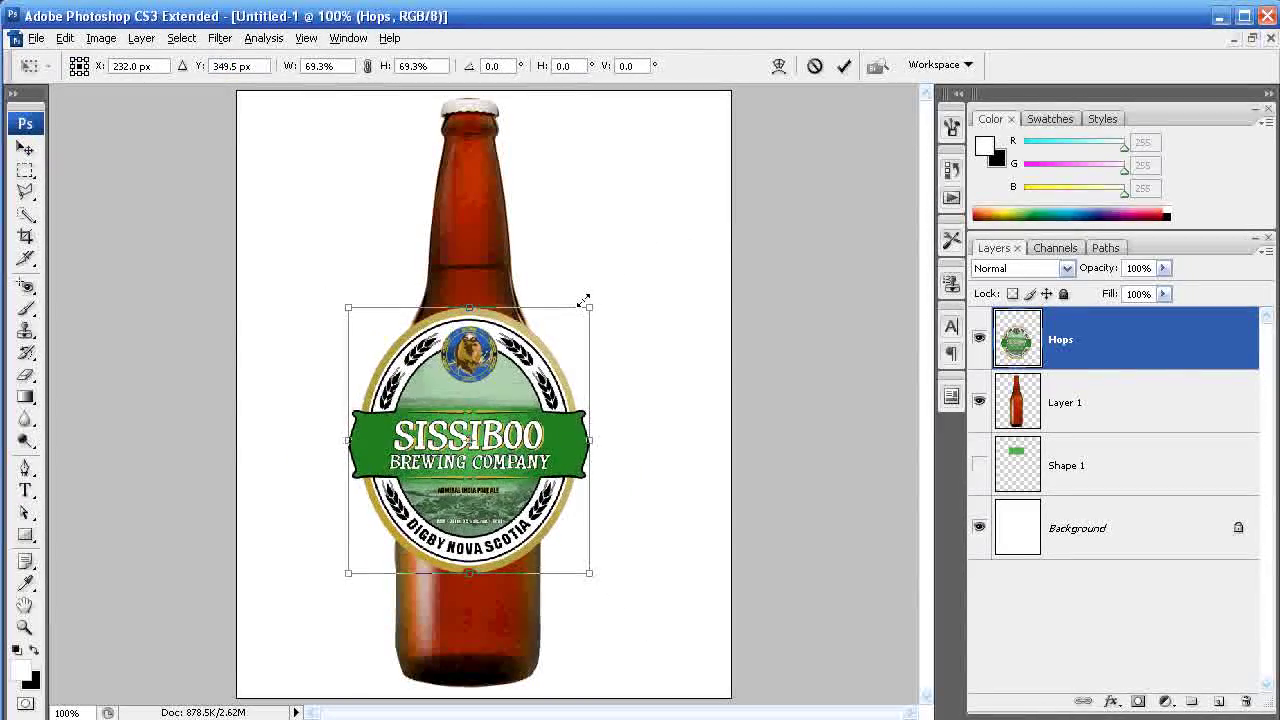
left_click_drag(470, 440, 470, 503)
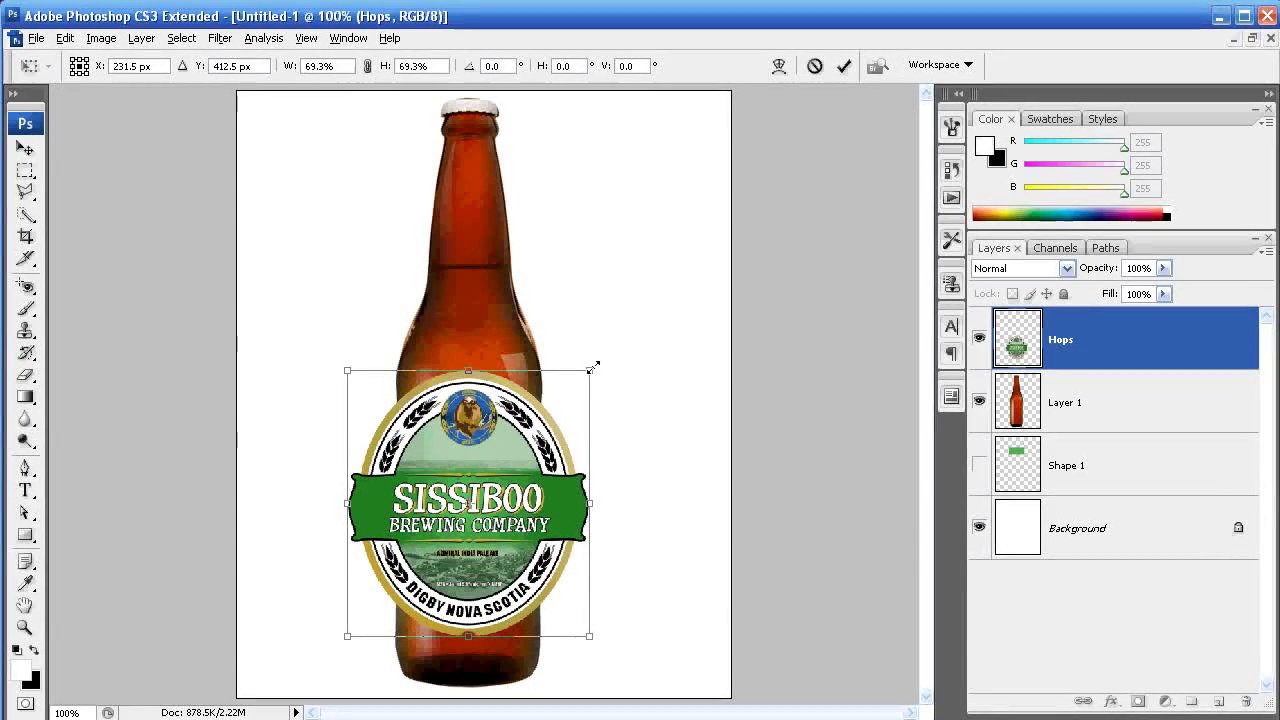
left_click_drag(590, 370, 585, 372)
left_click_drag(545, 437, 529, 427)
left_click(843, 65)
left_click_drag(461, 406, 450, 406)
left_click_drag(527, 435, 538, 438)
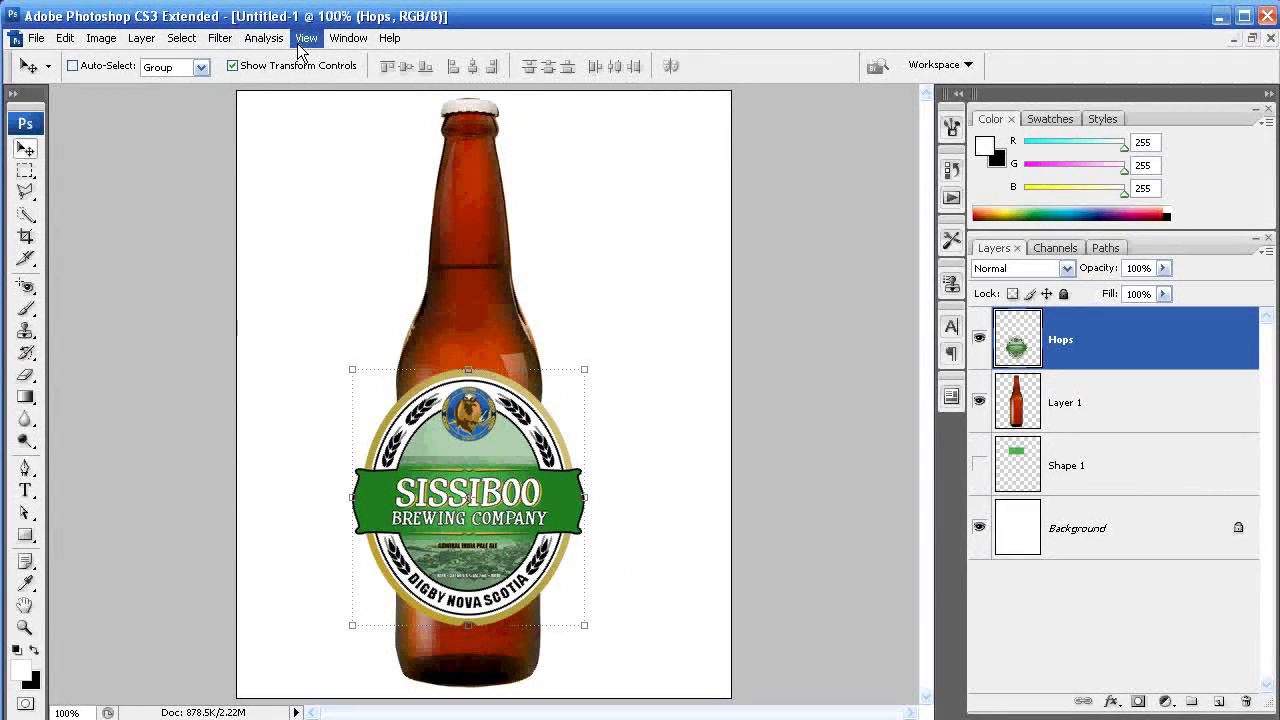
left_click(268, 38)
left_click(444, 540)
left_click(306, 38)
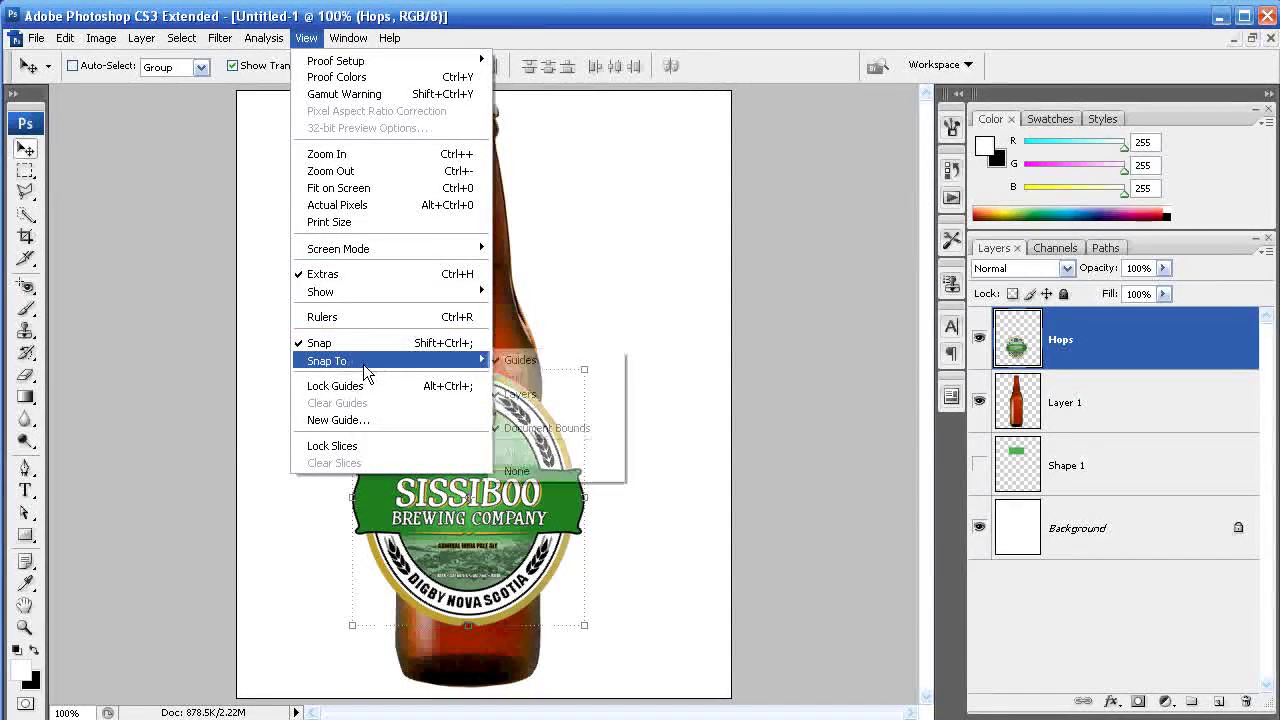
left_click(600, 298)
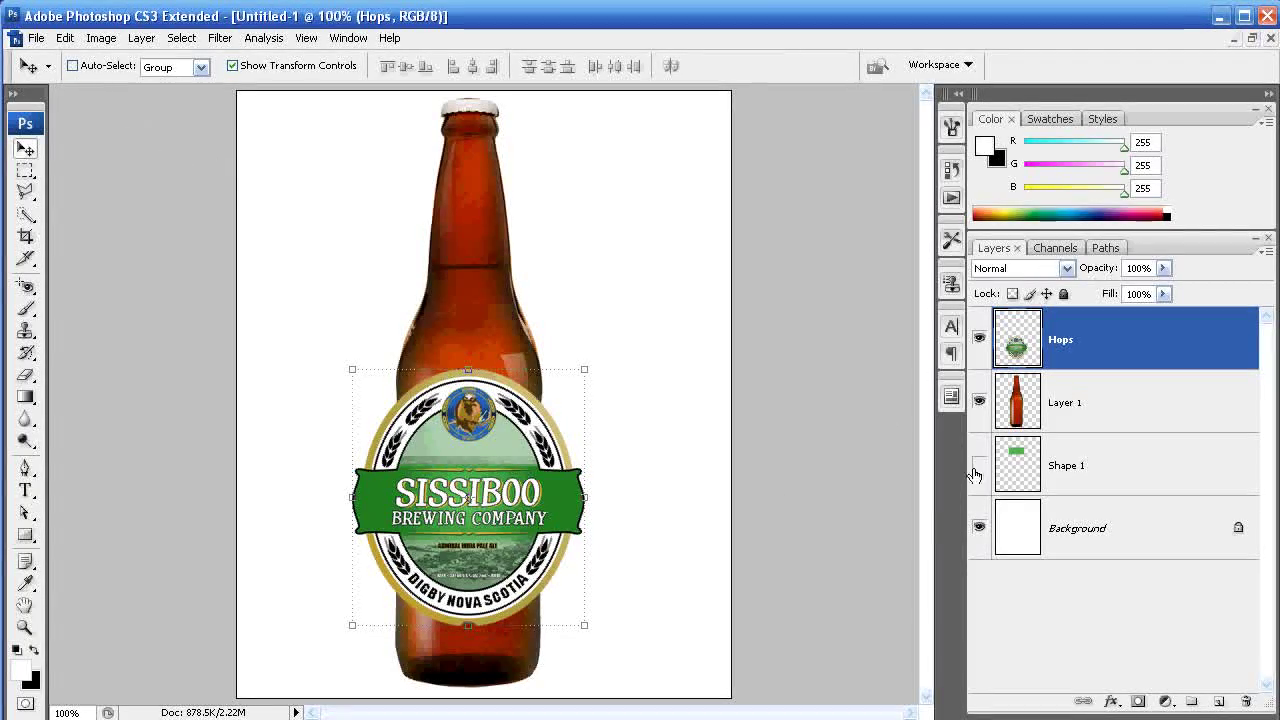
Step: Warp the label by pulling the middle of both side edges inward so it narrows toward the bottle's width
left_click(72, 40)
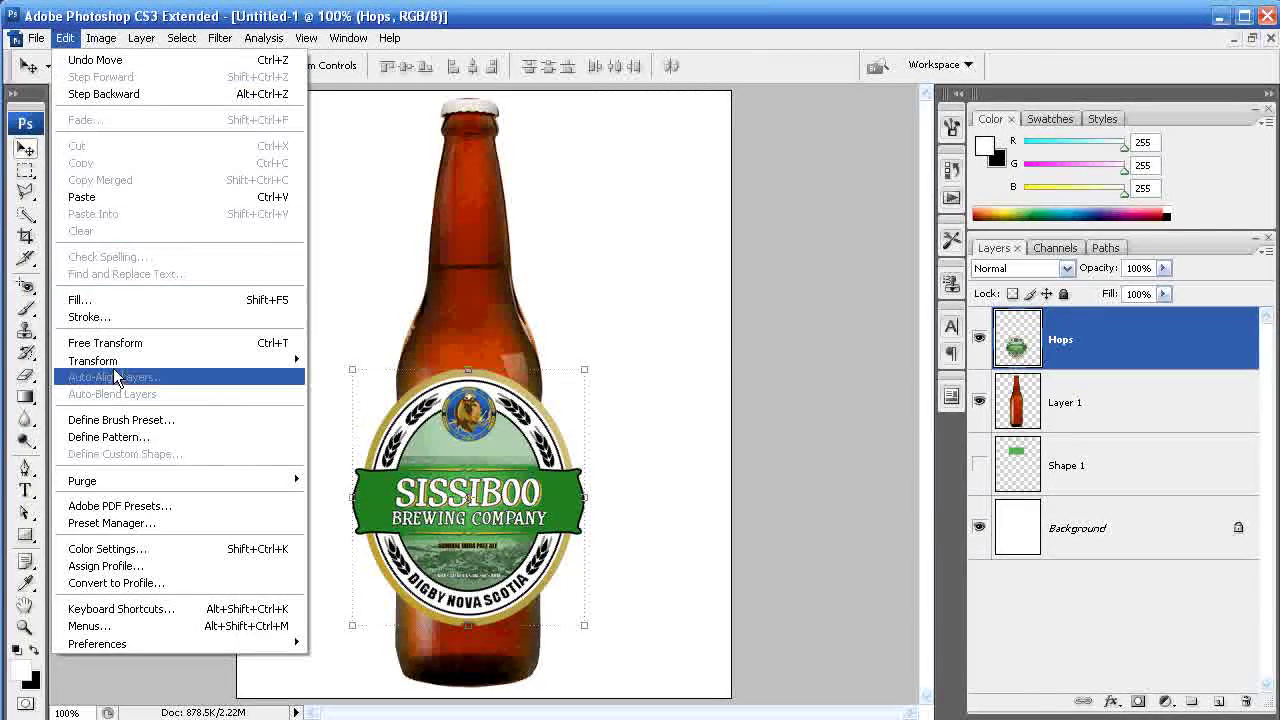
mouse_move(115, 366)
left_click(335, 471)
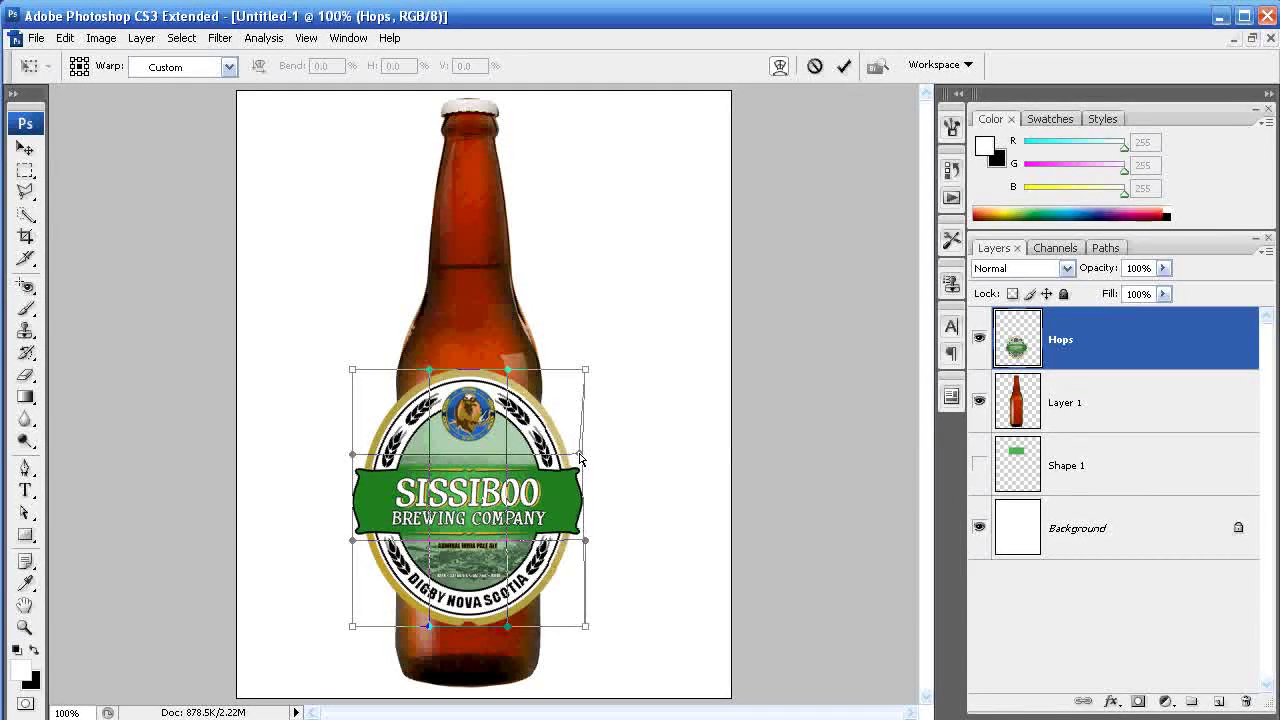
left_click_drag(574, 457, 569, 457)
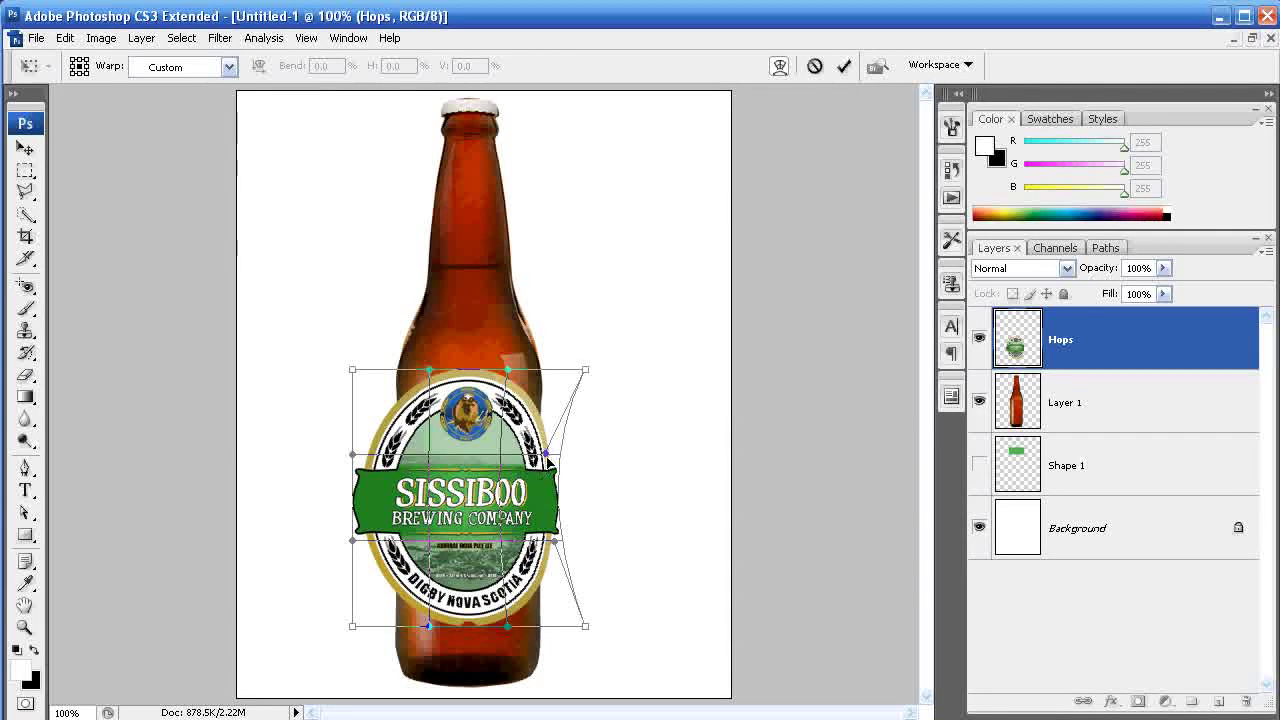
left_click_drag(551, 457, 553, 460)
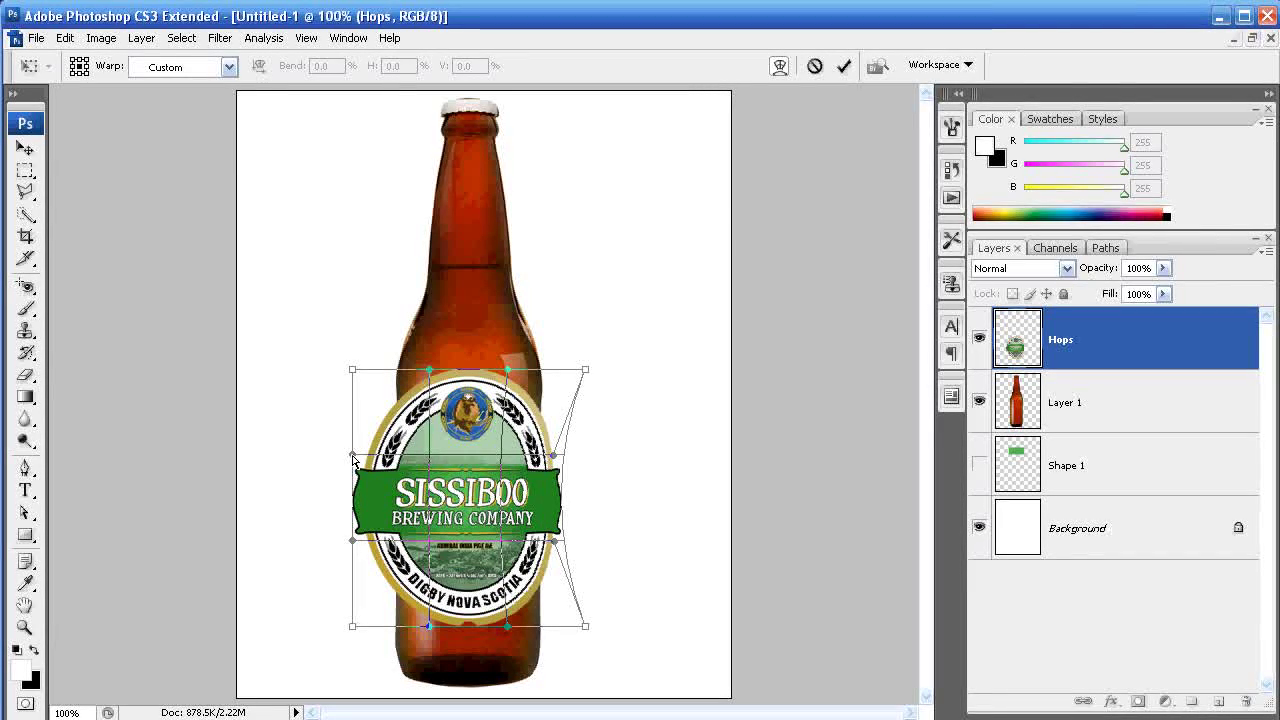
left_click_drag(372, 458, 381, 458)
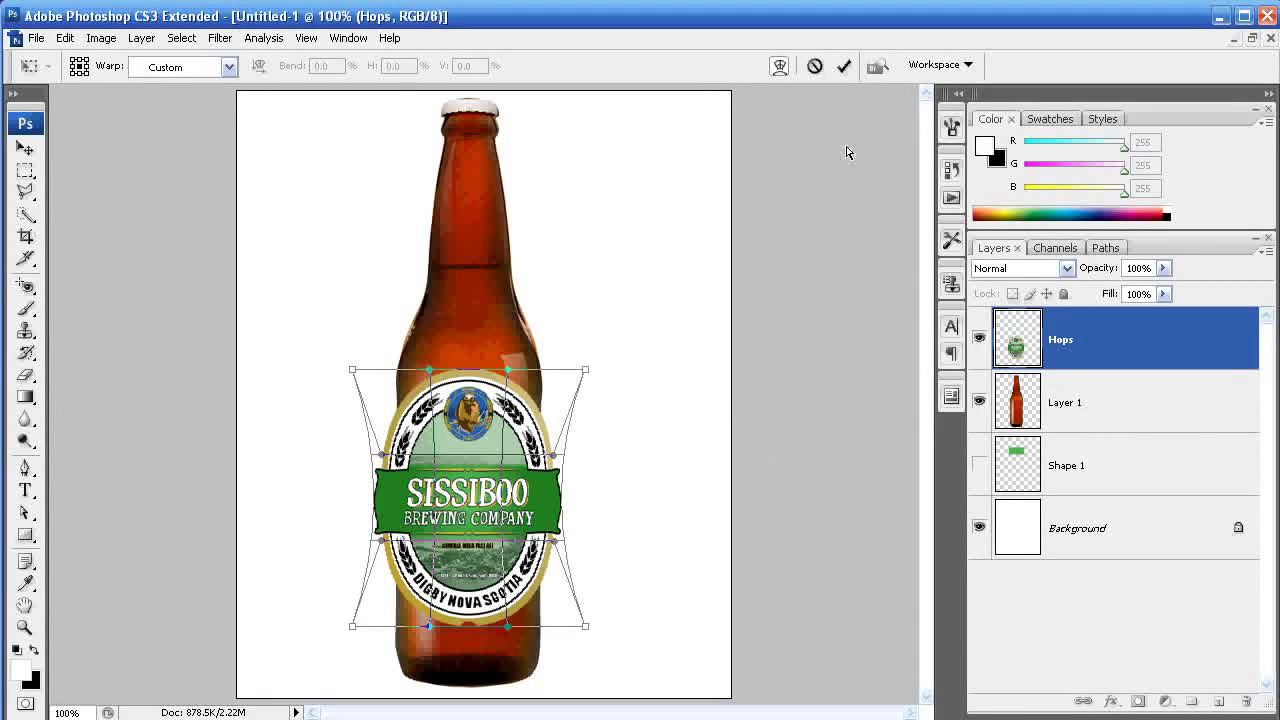
left_click(843, 65)
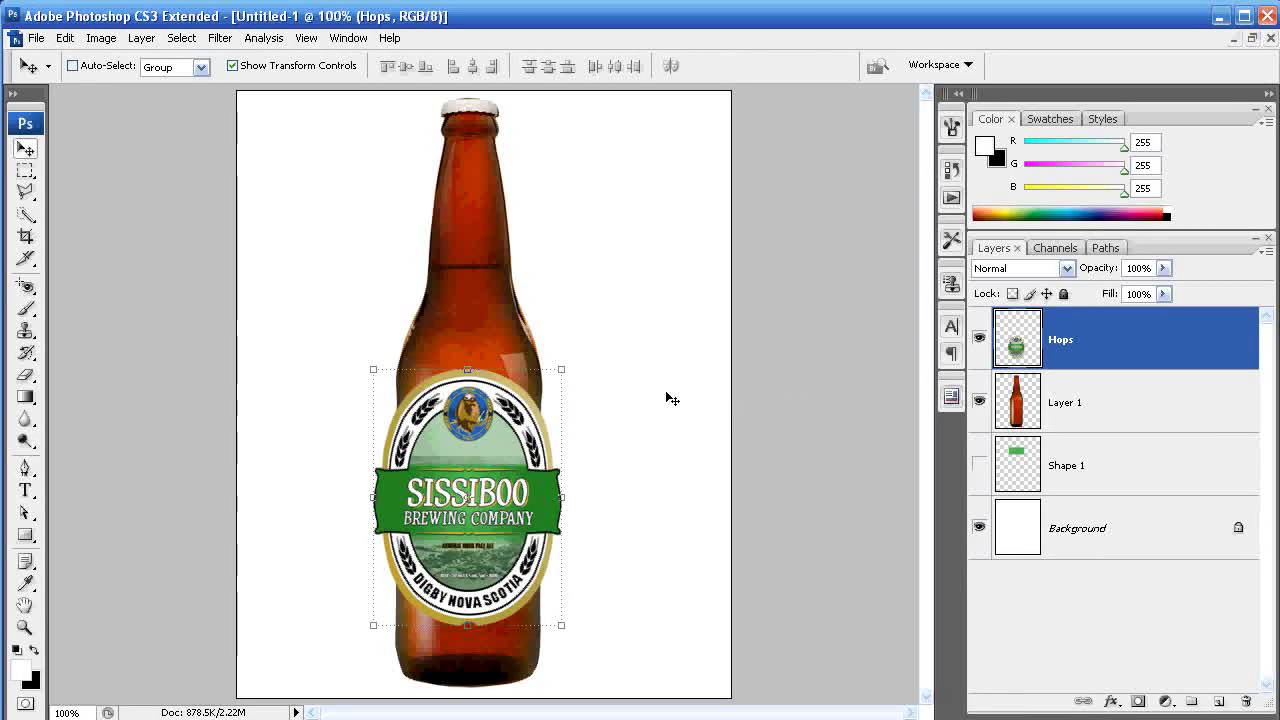
Step: Delete the parts of the Hops label outside the bottle using an inverted selection of the bottle layer, and deselect
left_click(1033, 404, "ctrl")
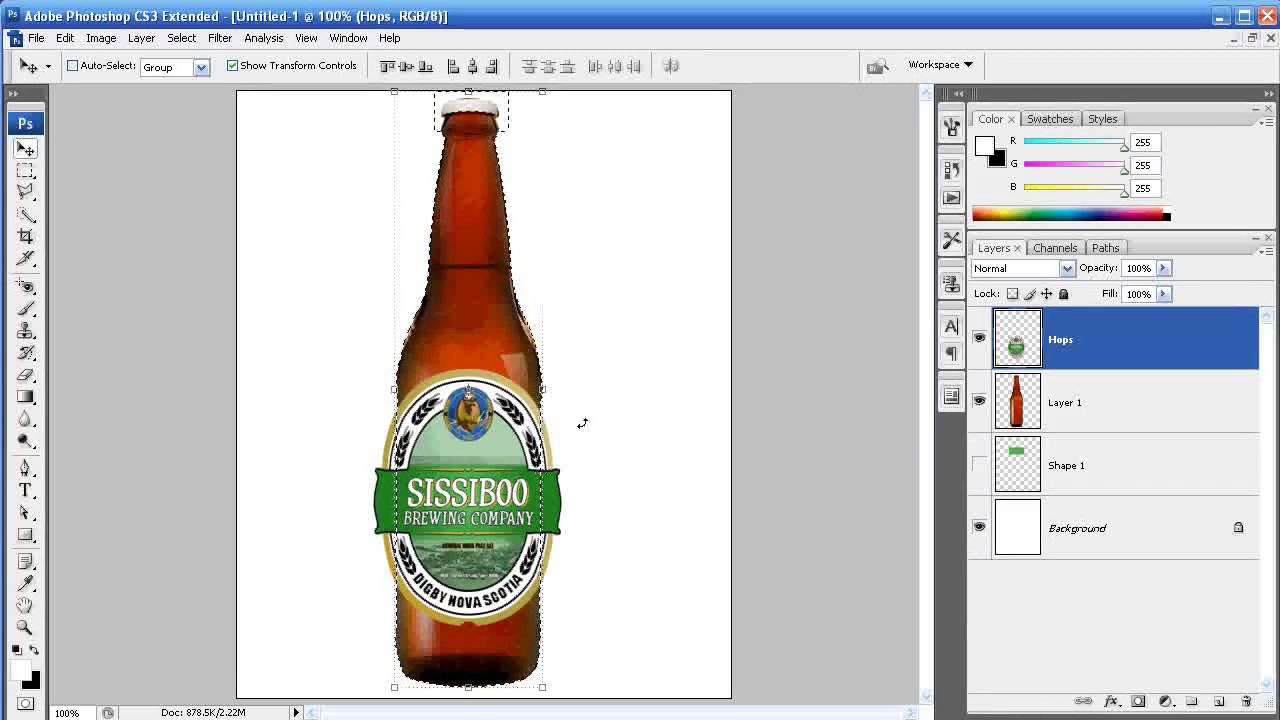
left_click(220, 38)
mouse_move(181, 38)
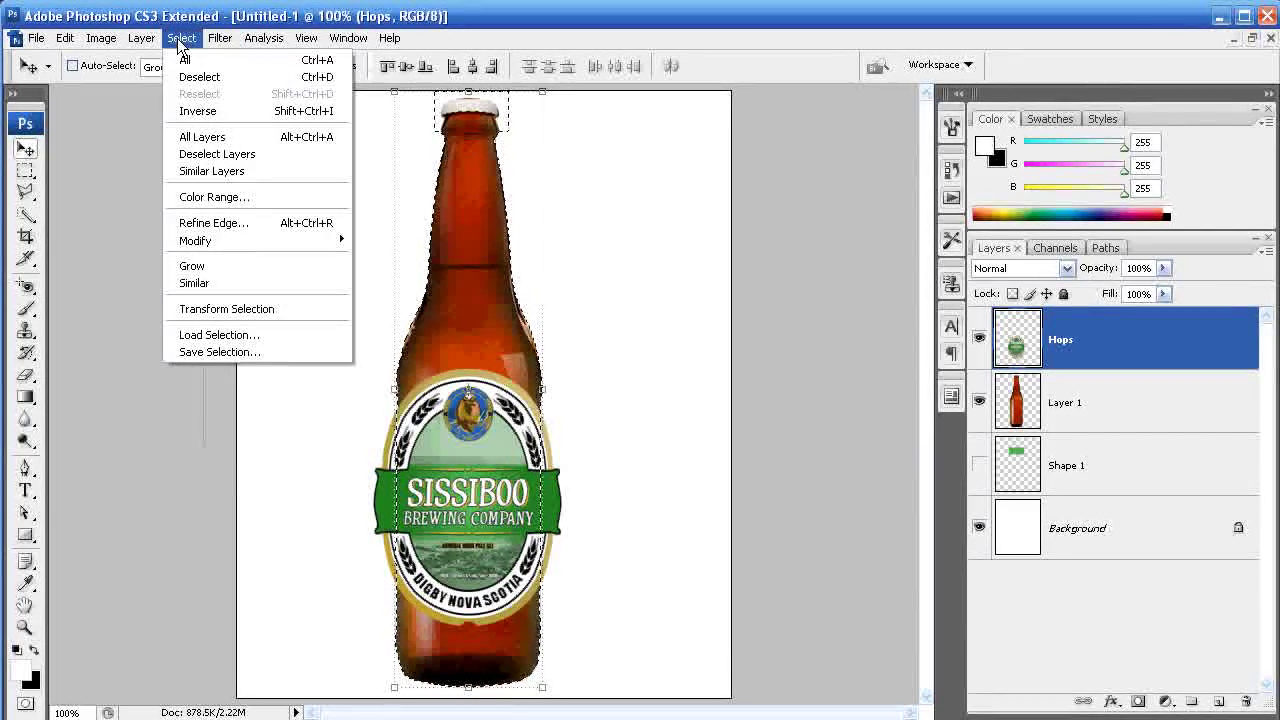
left_click(203, 111)
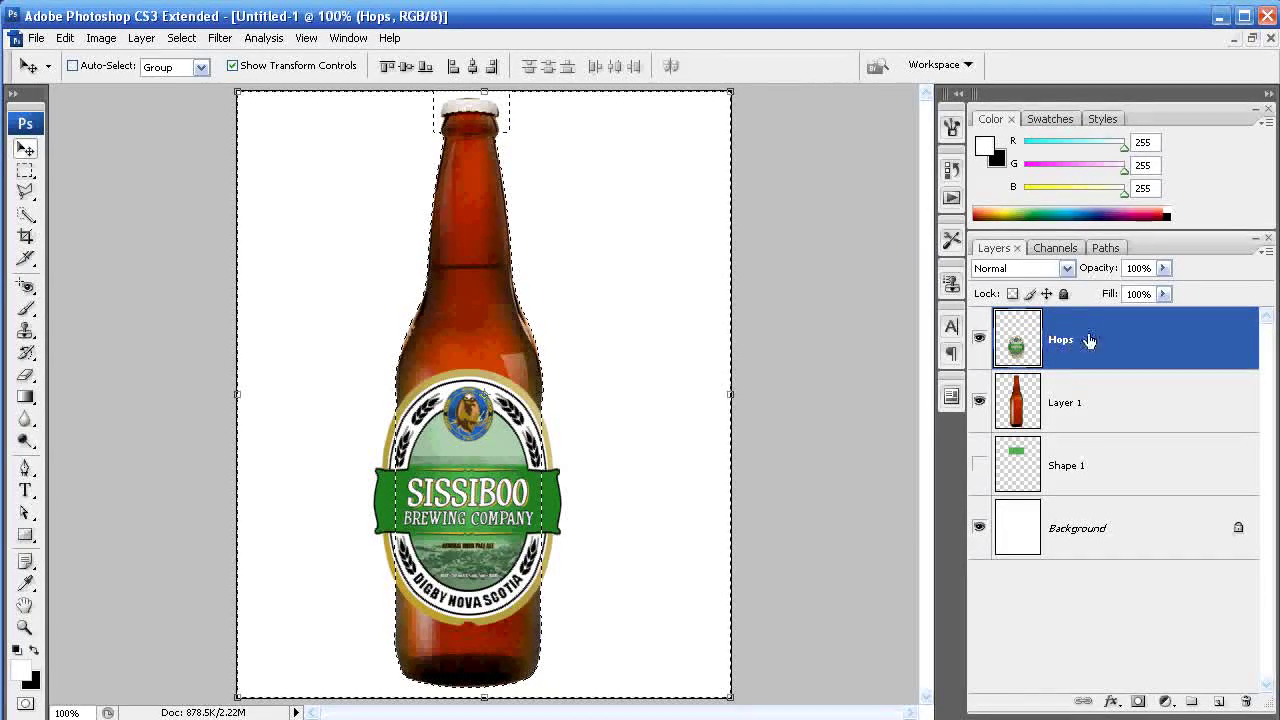
key("Delete")
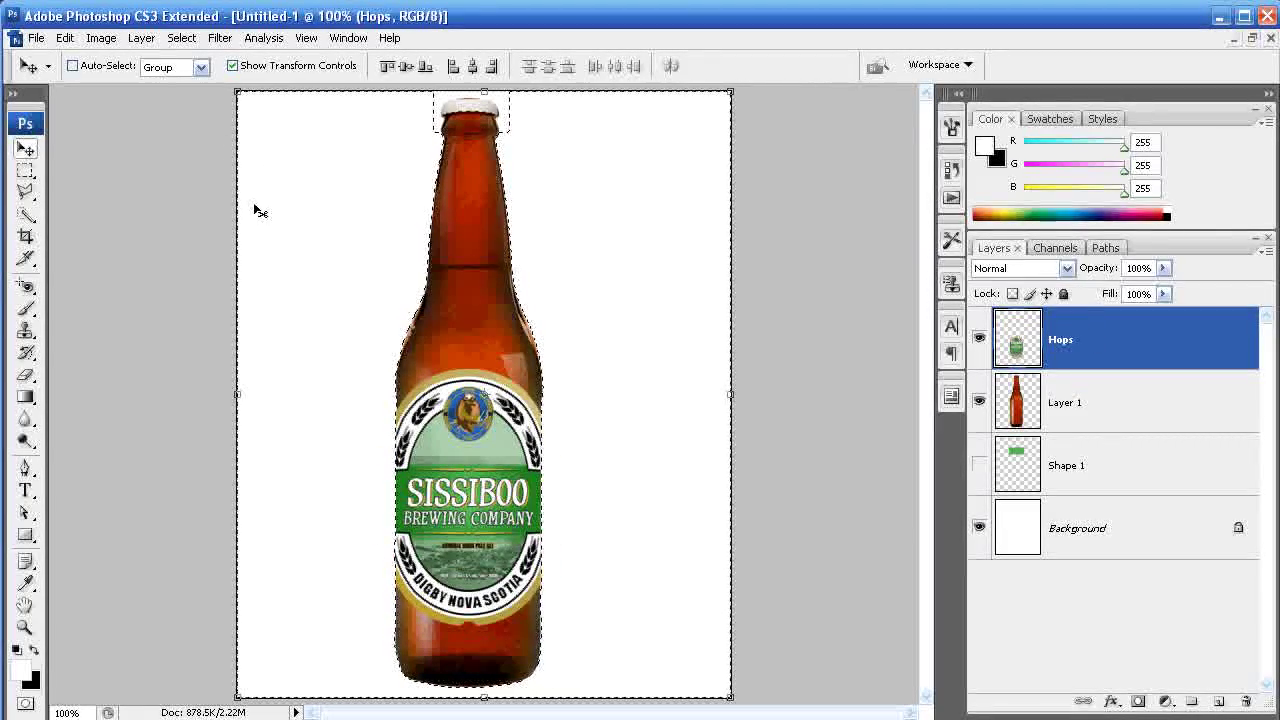
key("ctrl+d")
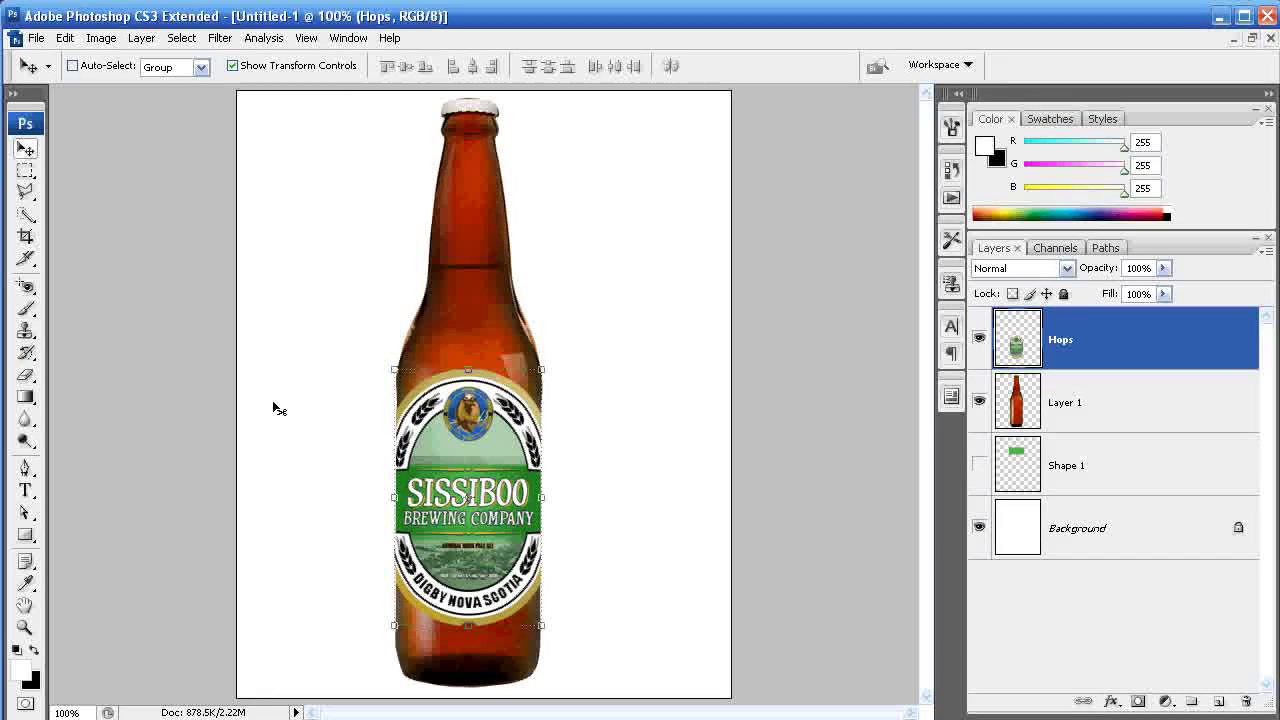
Step: Add a Gradient Overlay to the Hops layer with a linear gradient at an angle of 180°
left_click(1098, 488)
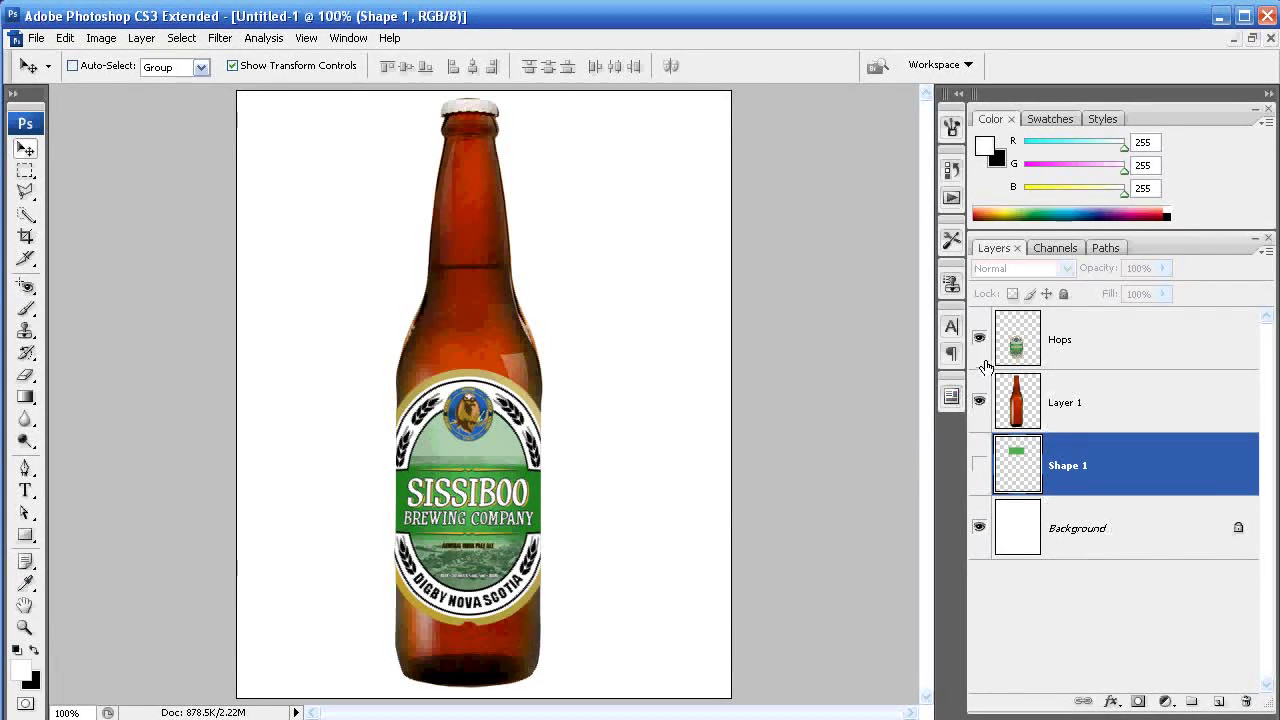
left_click(1022, 348)
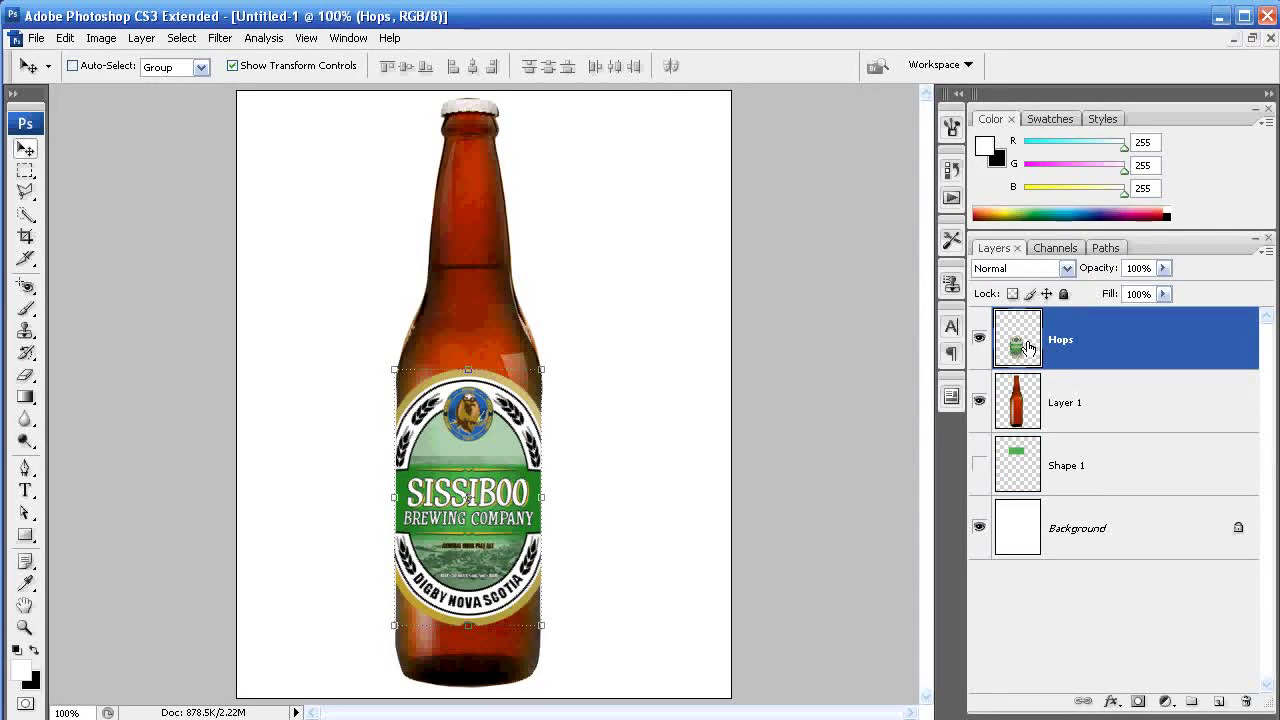
right_click(1022, 347)
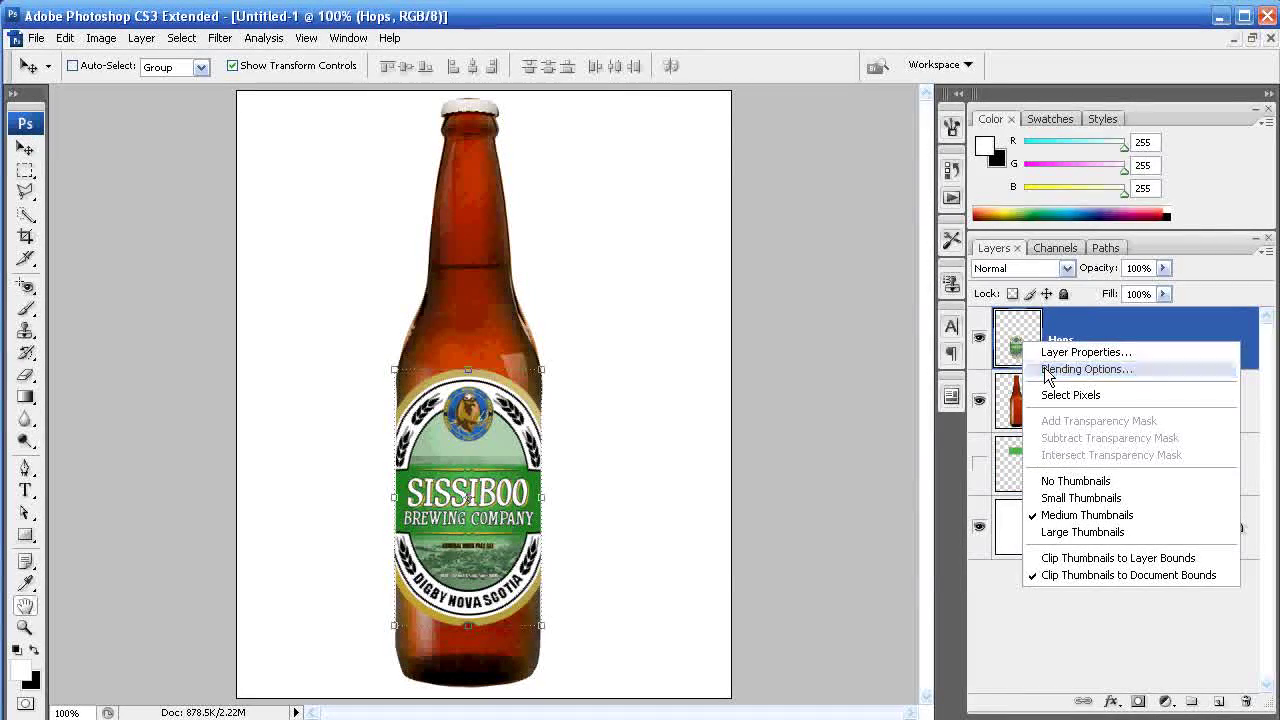
left_click(1060, 369)
left_click_drag(855, 152, 863, 172)
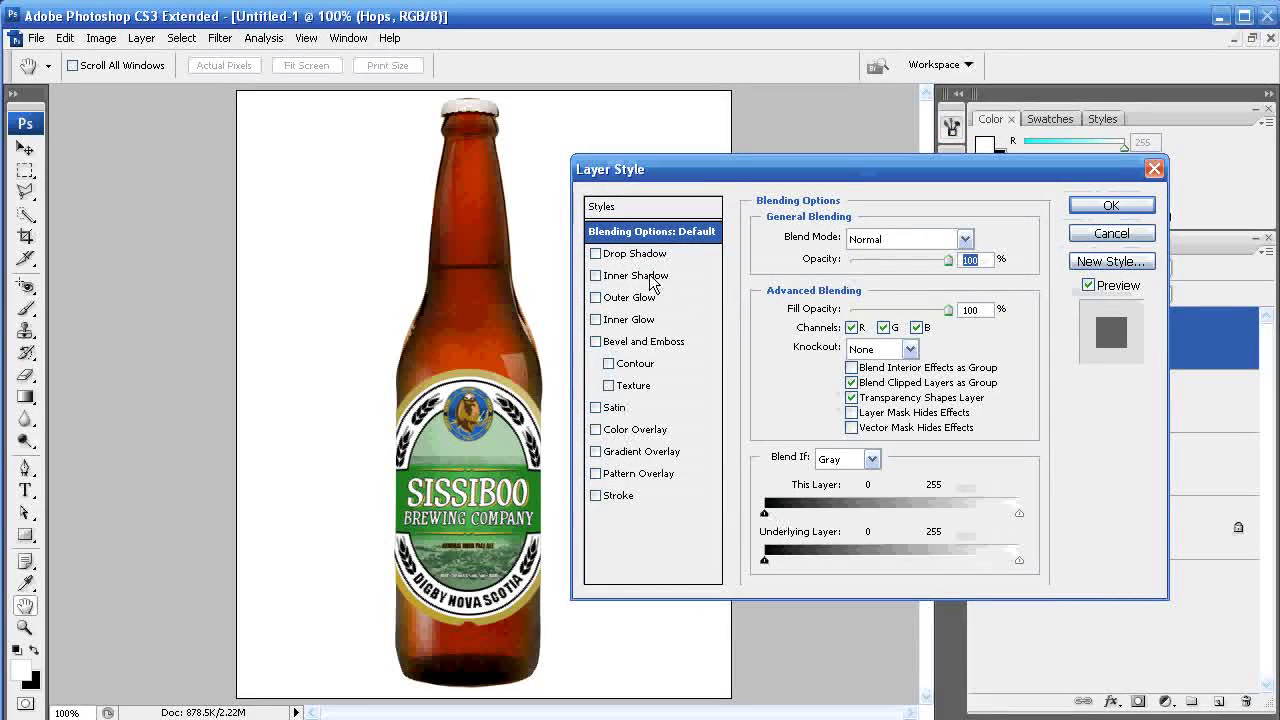
left_click(636, 455)
left_click_drag(858, 340, 830, 338)
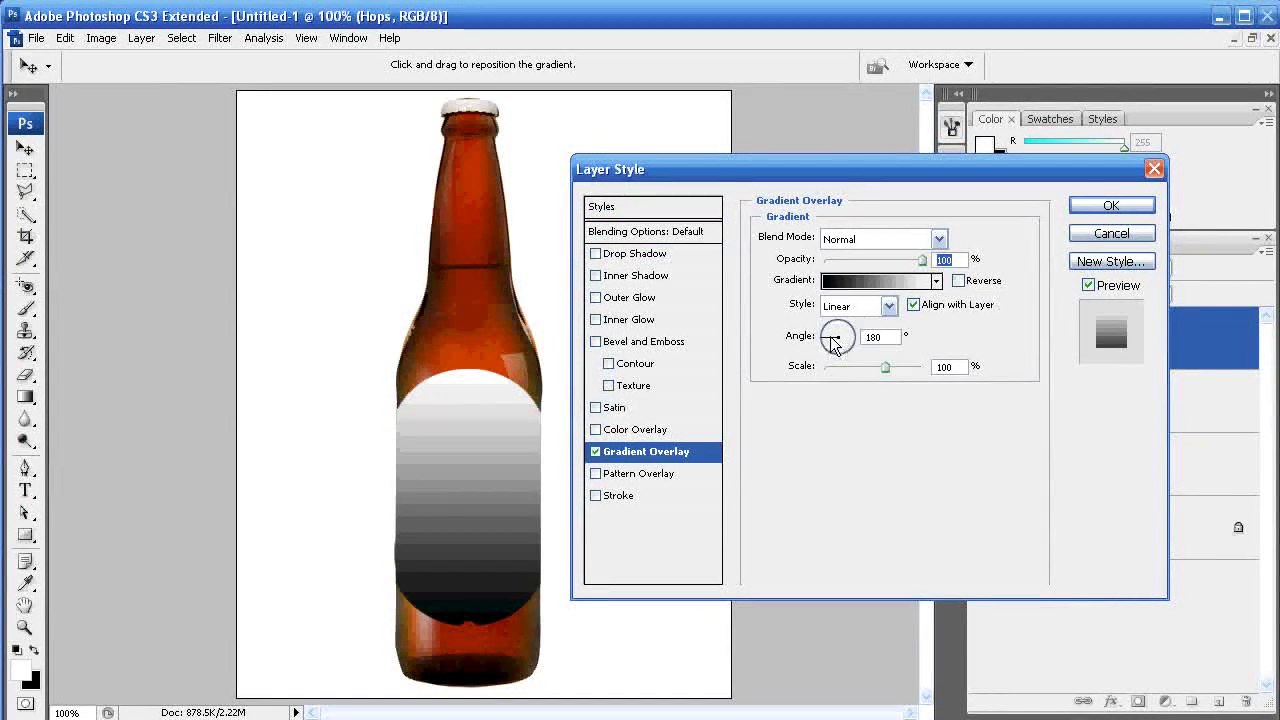
left_click_drag(830, 340, 828, 338)
Step: Edit the overlay gradient with a 0% opacity stop at location 50% and a 100% opacity stop at location 100%
left_click(875, 283)
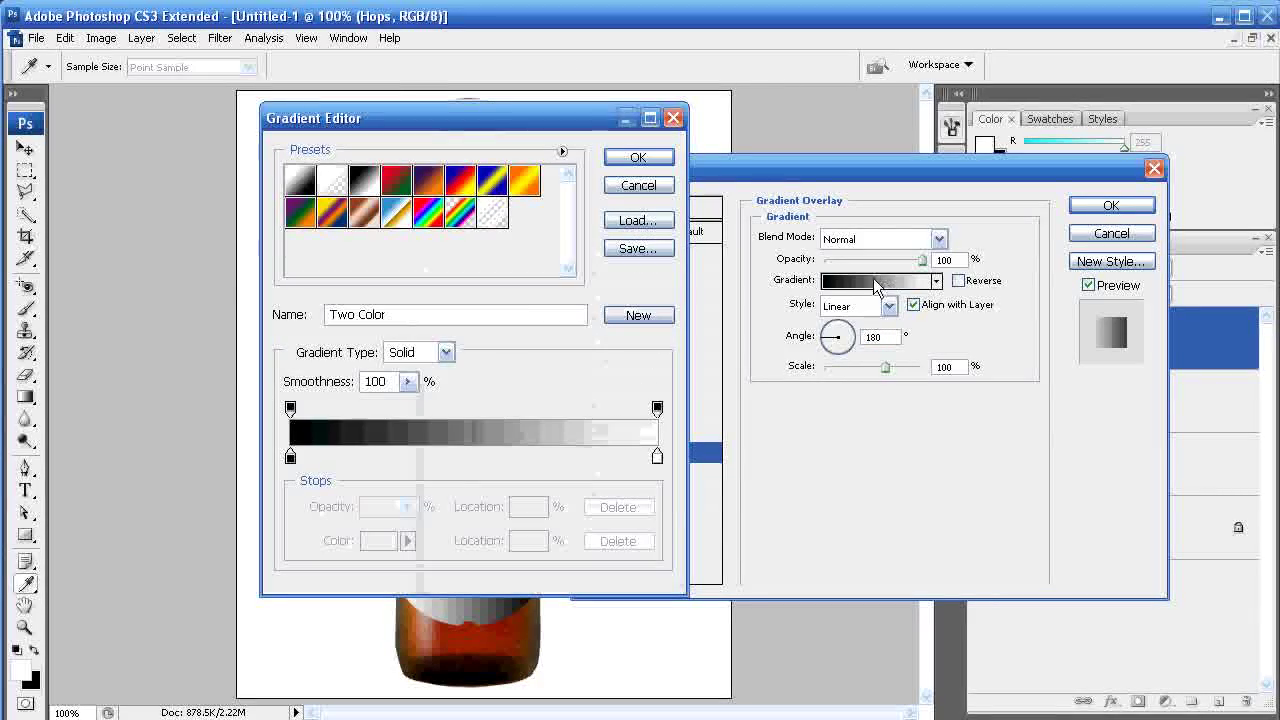
left_click_drag(483, 121, 811, 121)
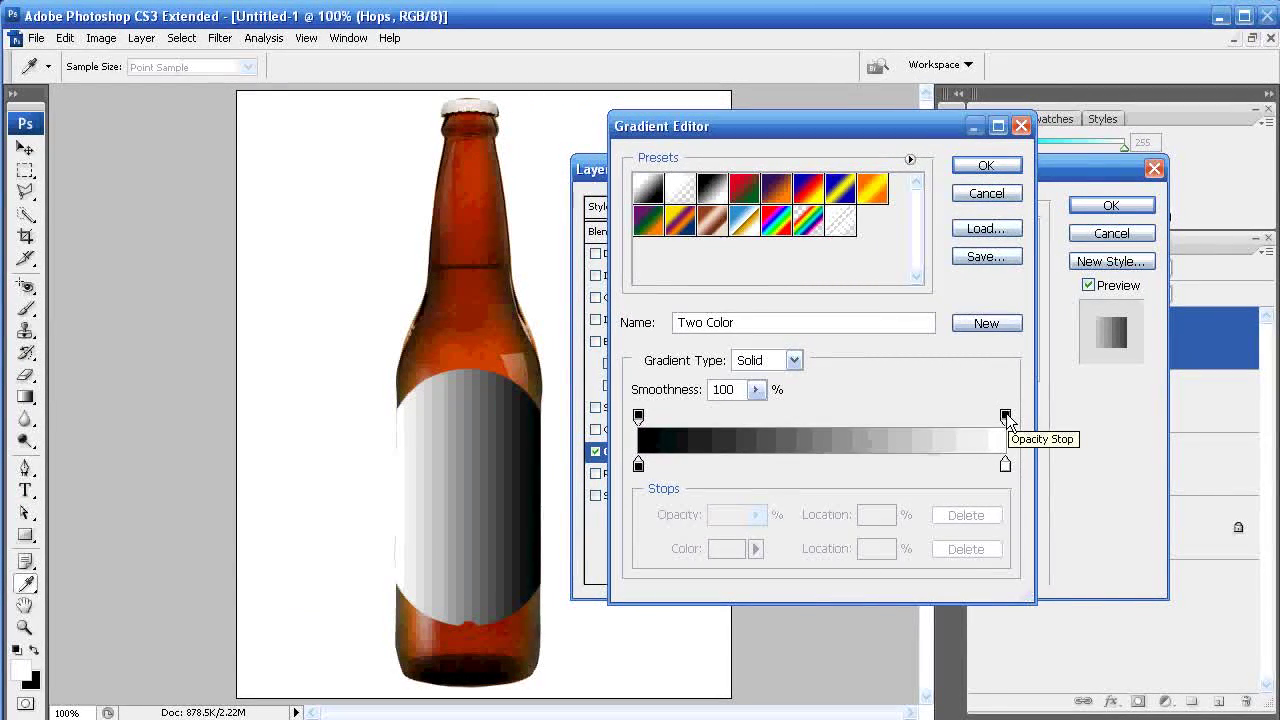
left_click_drag(1006, 418, 822, 418)
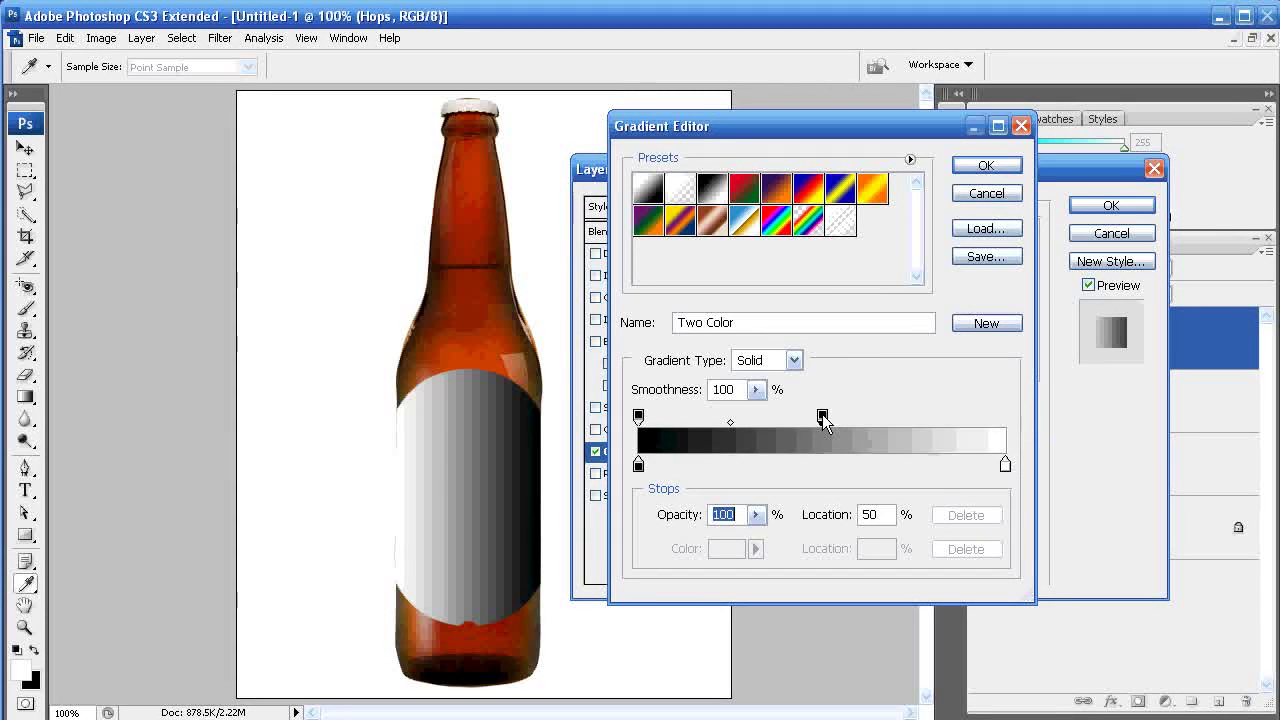
left_click_drag(757, 518, 671, 558)
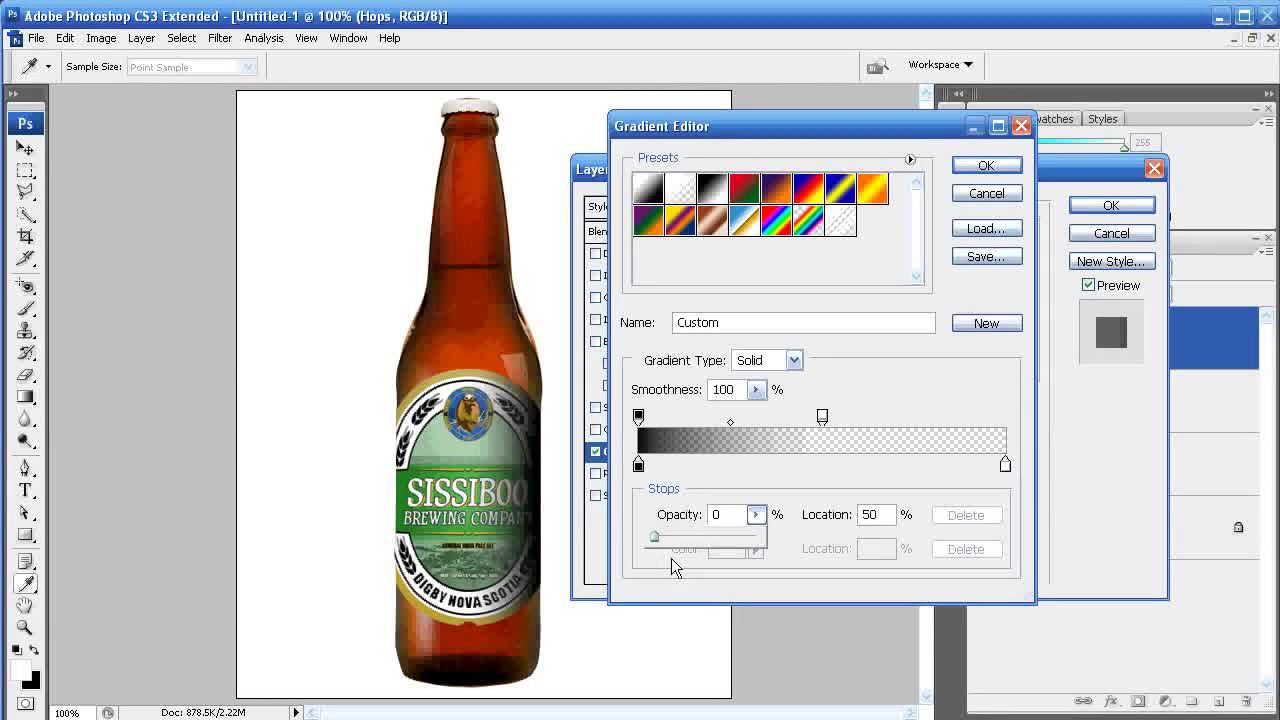
left_click(990, 422)
left_click_drag(990, 417, 1003, 417)
left_click(757, 515)
left_click_drag(760, 536, 909, 537)
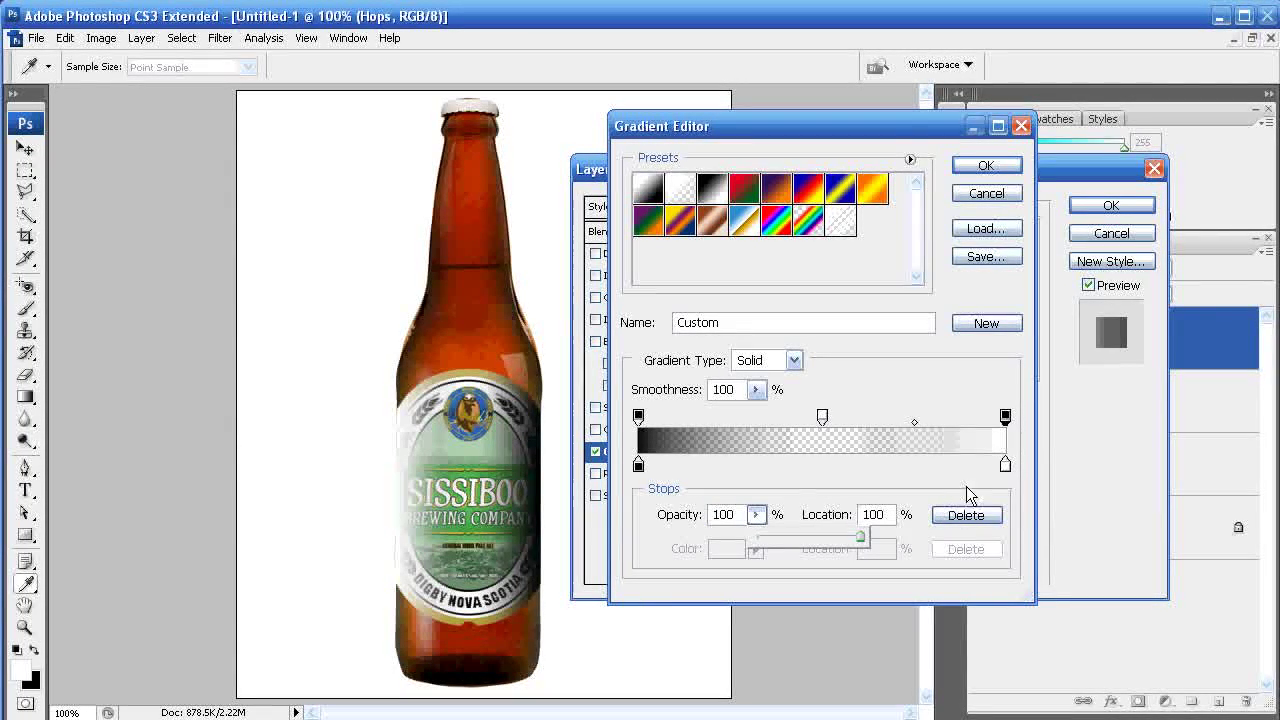
Step: Set the gradient's end color stop to black (000000) and accept the edited gradient
left_click(1005, 481)
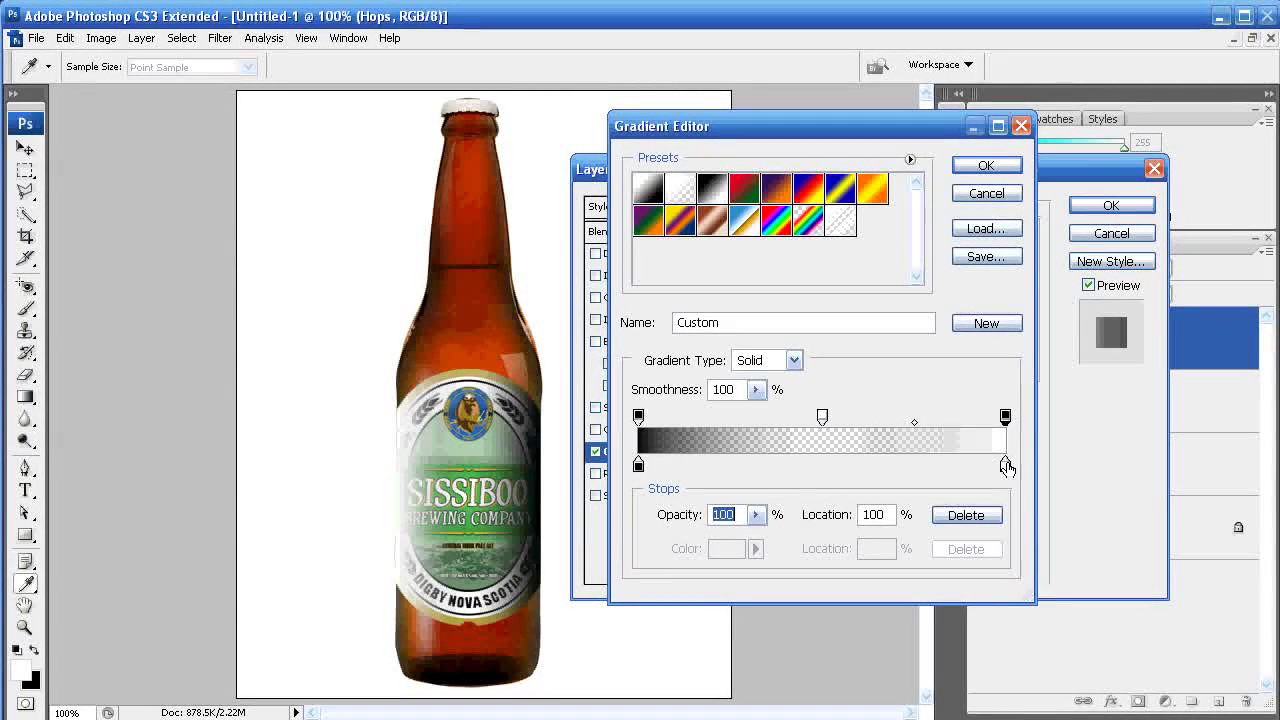
left_click(1005, 465)
left_click(756, 548)
left_click(729, 557)
left_click(729, 557)
left_click(731, 504)
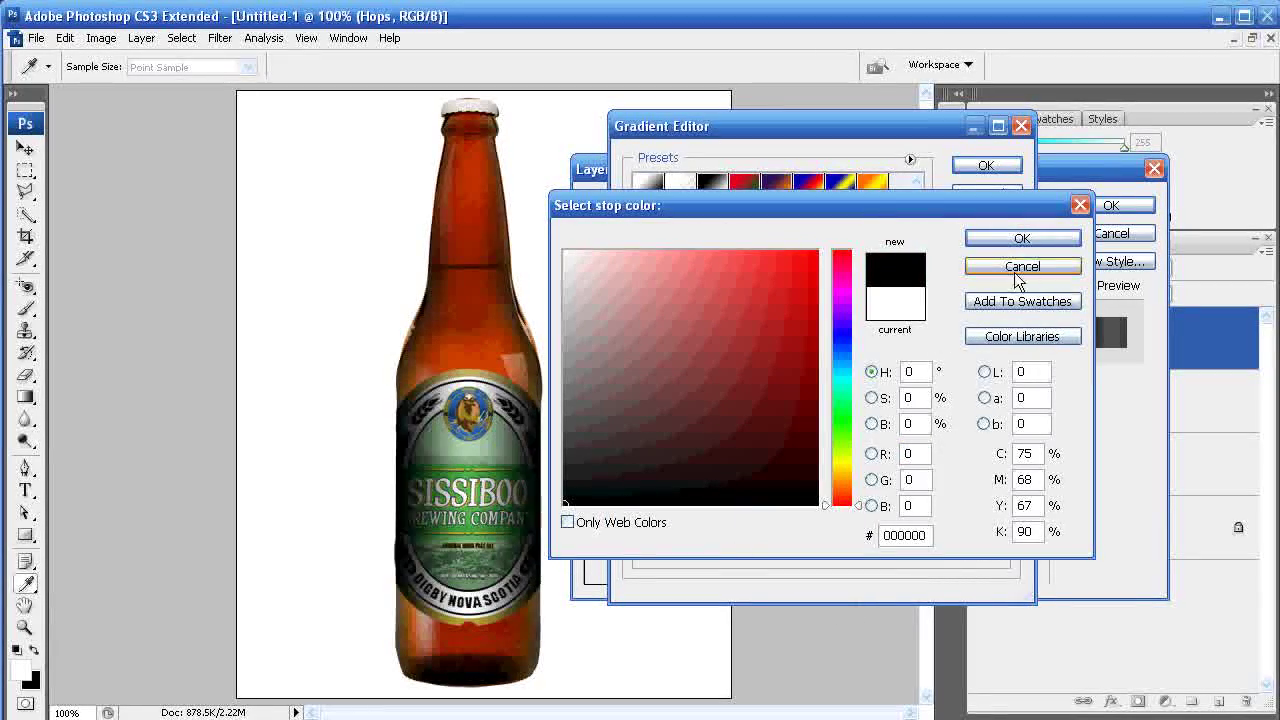
left_click(1020, 240)
left_click_drag(836, 126, 582, 117)
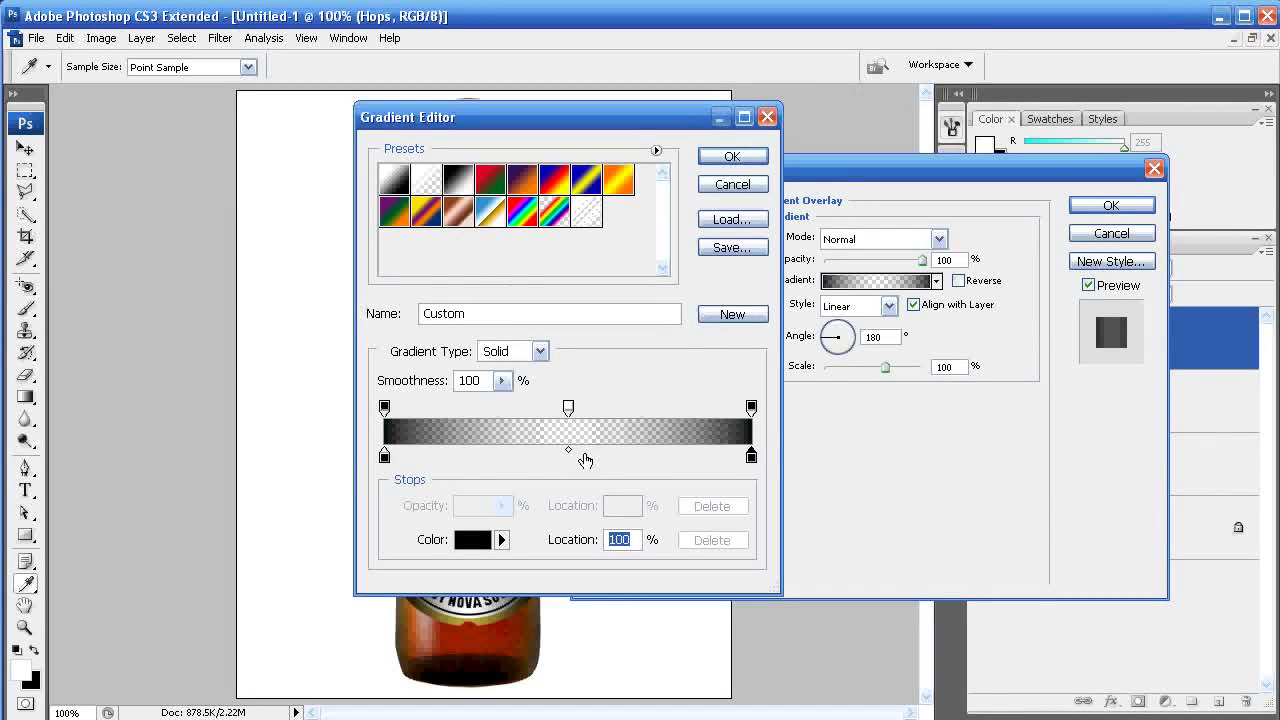
left_click(745, 163)
Step: Set the Gradient Overlay's opacity to about 59% and its scale to 109%
left_click_drag(833, 171, 866, 165)
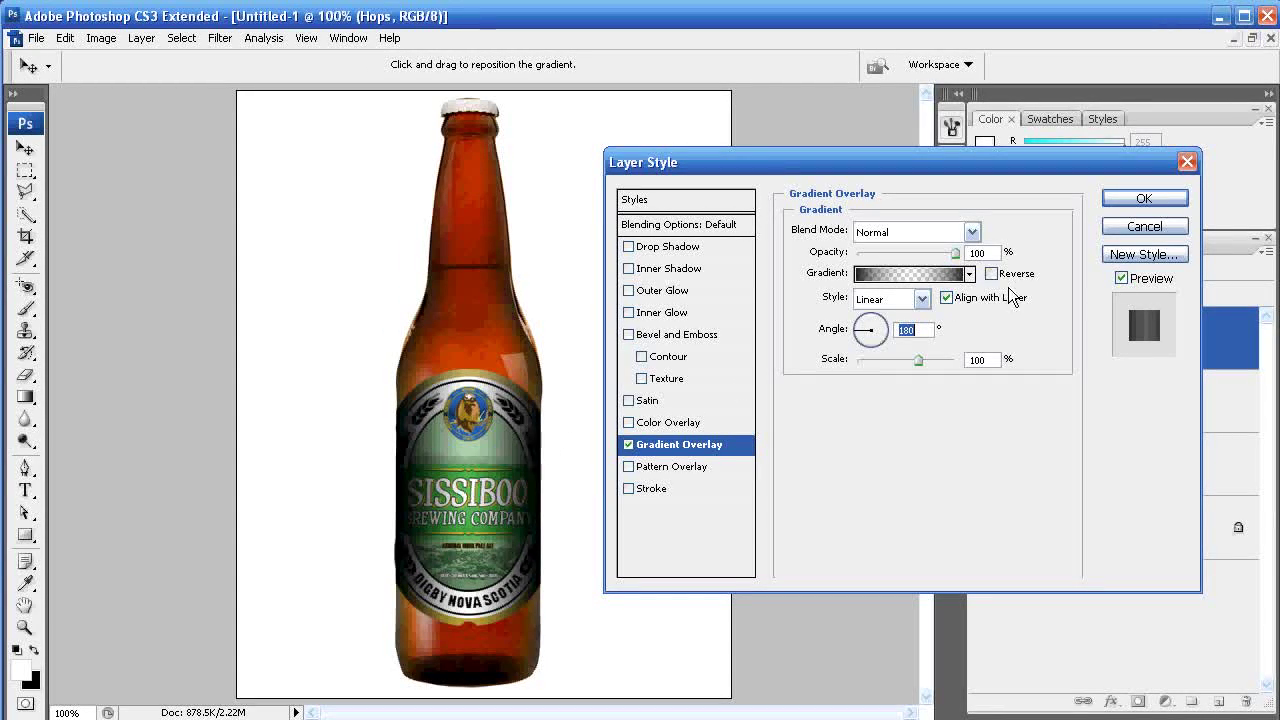
left_click_drag(955, 254, 918, 253)
left_click_drag(918, 358, 926, 358)
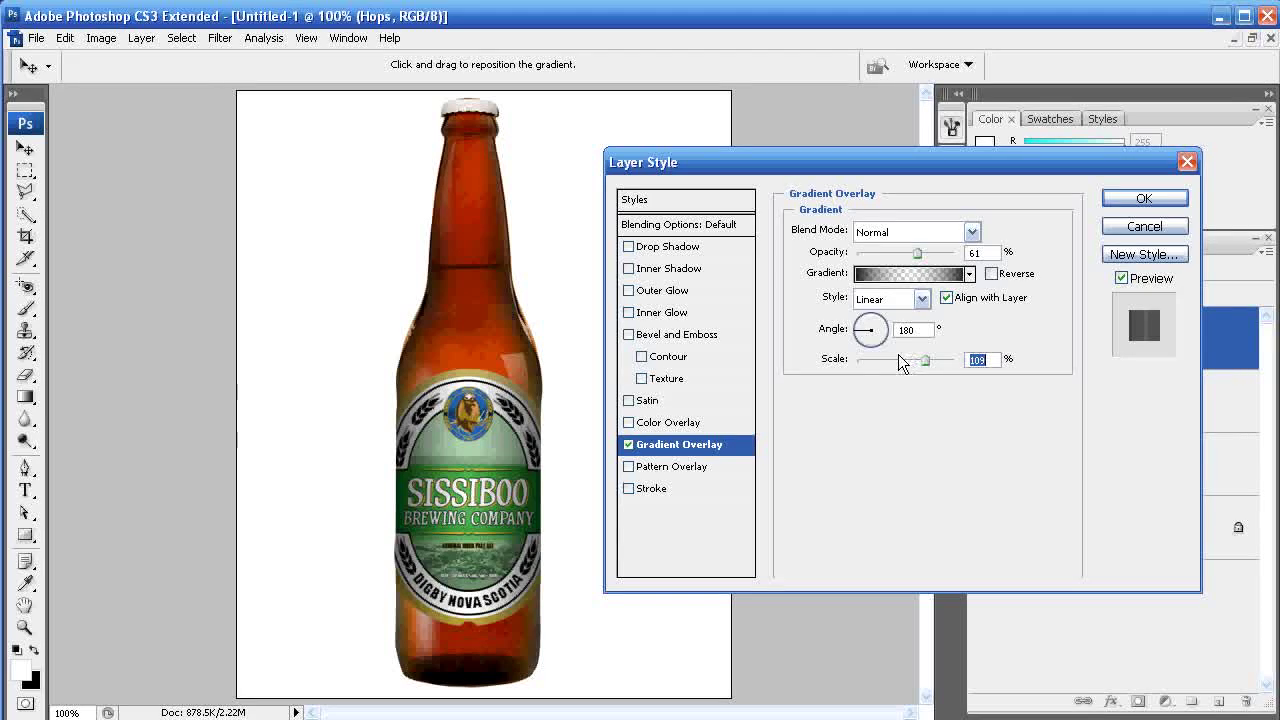
left_click_drag(920, 256, 917, 257)
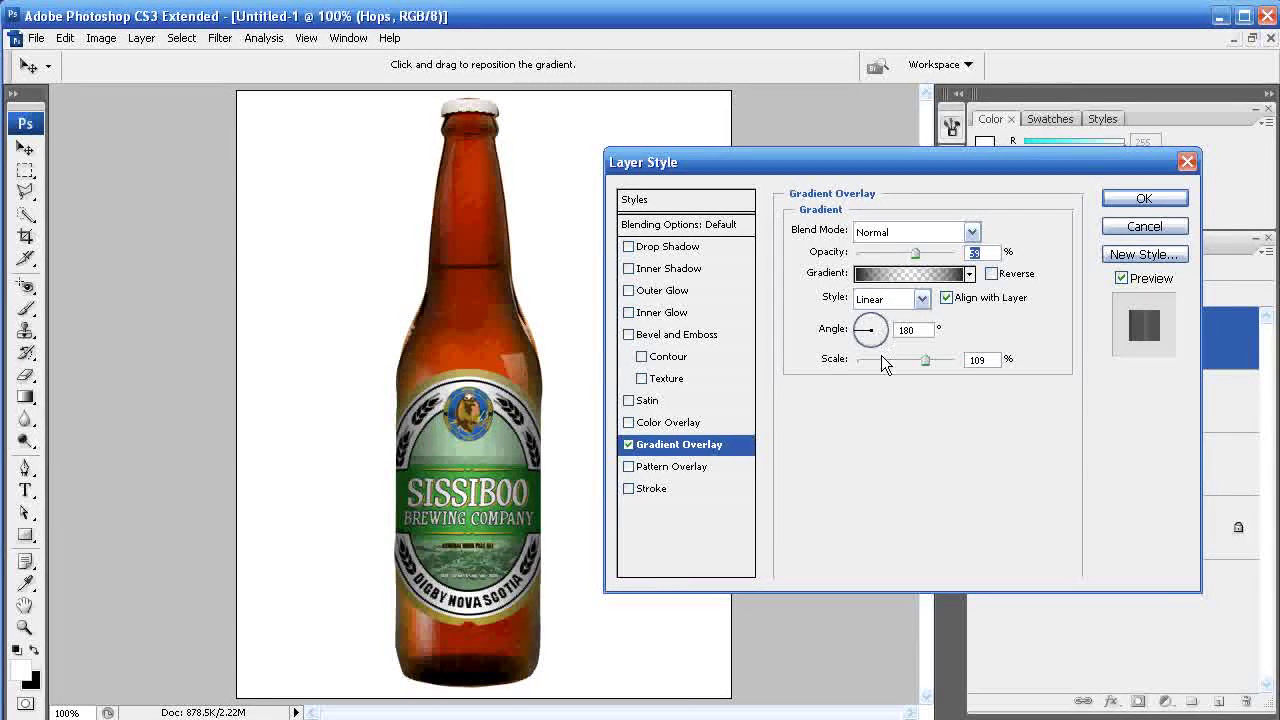
Step: Accept the Gradient Overlay settings for the Hops layer
left_click(1143, 198)
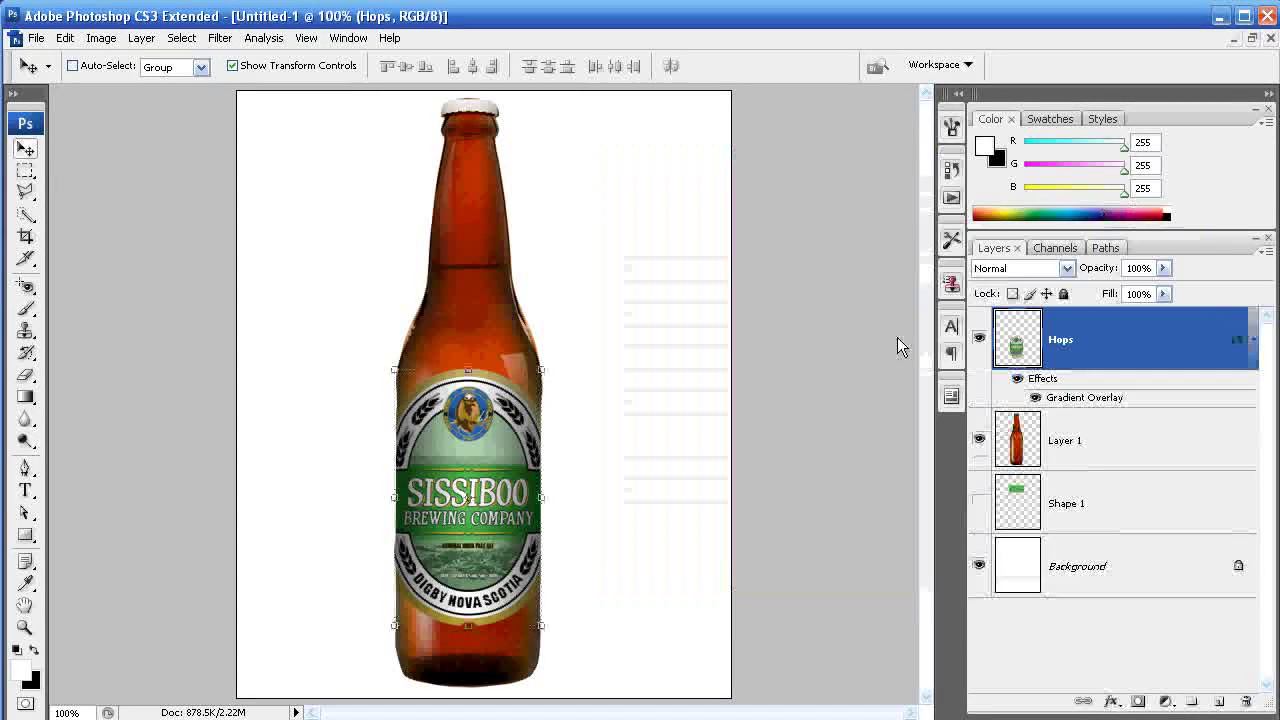
Step: Switch to Firefox, copy the purple water-droplet texture image, and return to the bottle document with the Background layer selected
left_click(1015, 566)
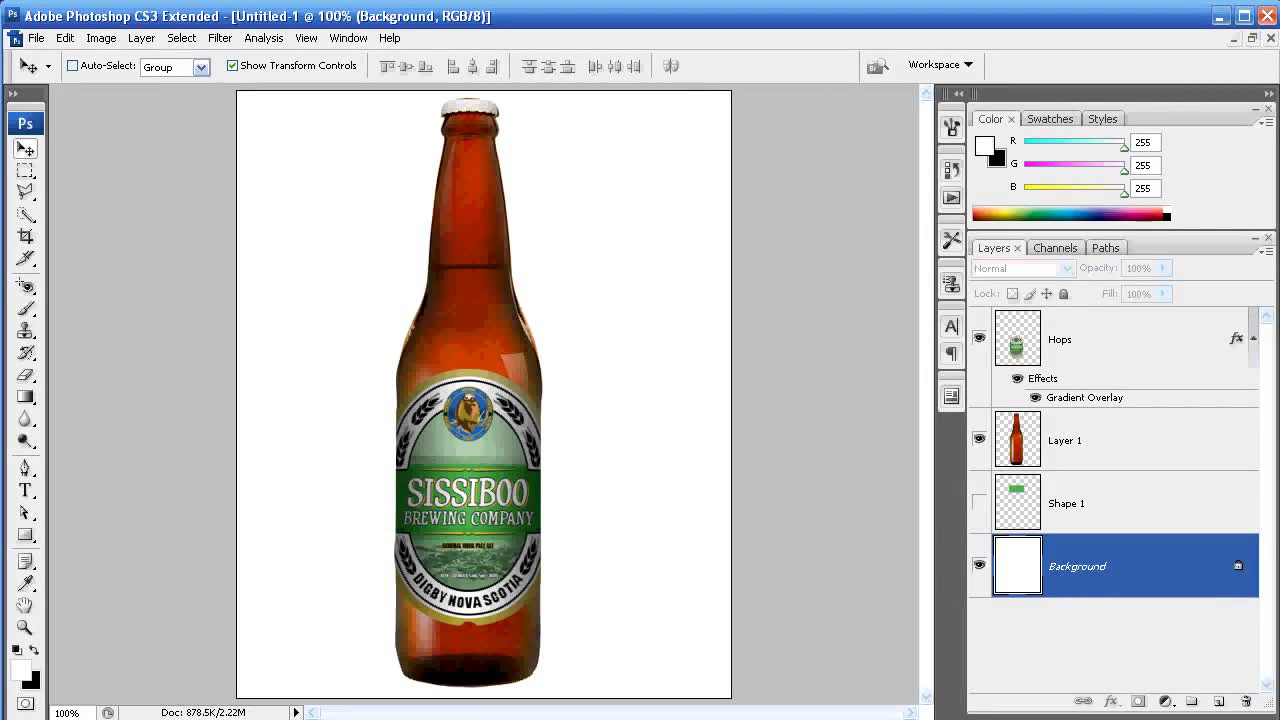
key("alt+Tab")
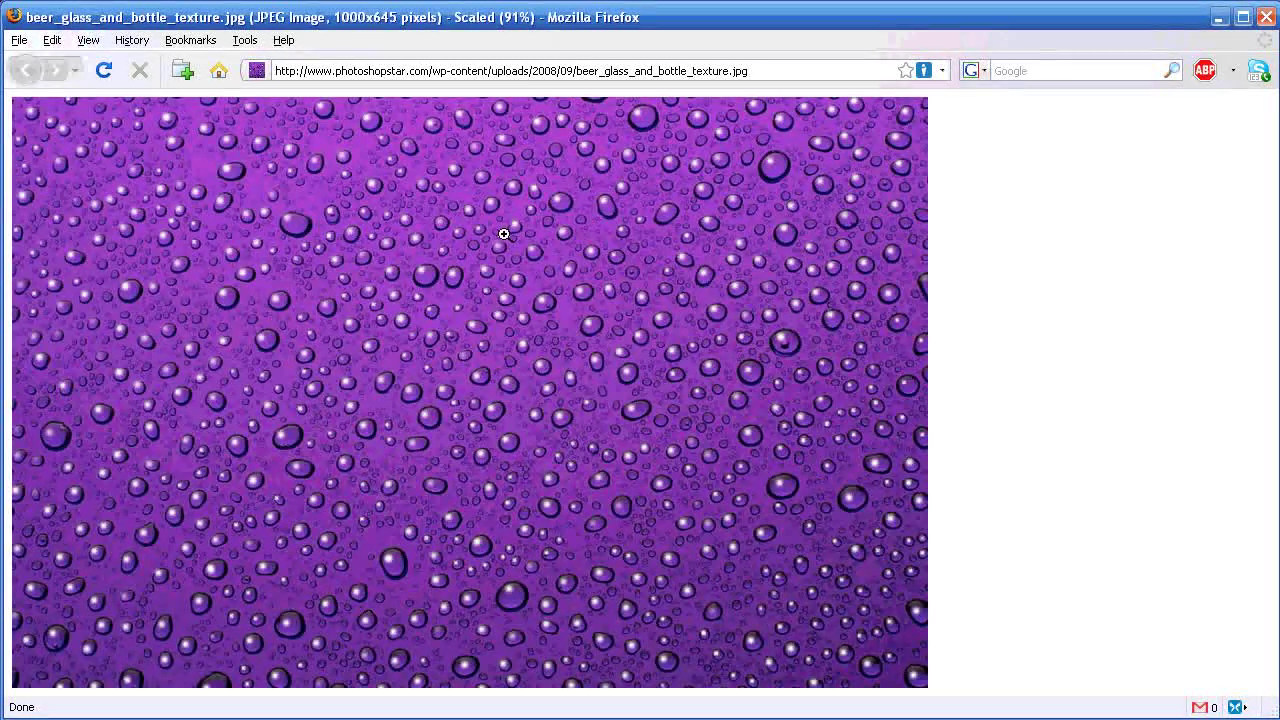
right_click(480, 257)
left_click(537, 268)
left_click(1218, 17)
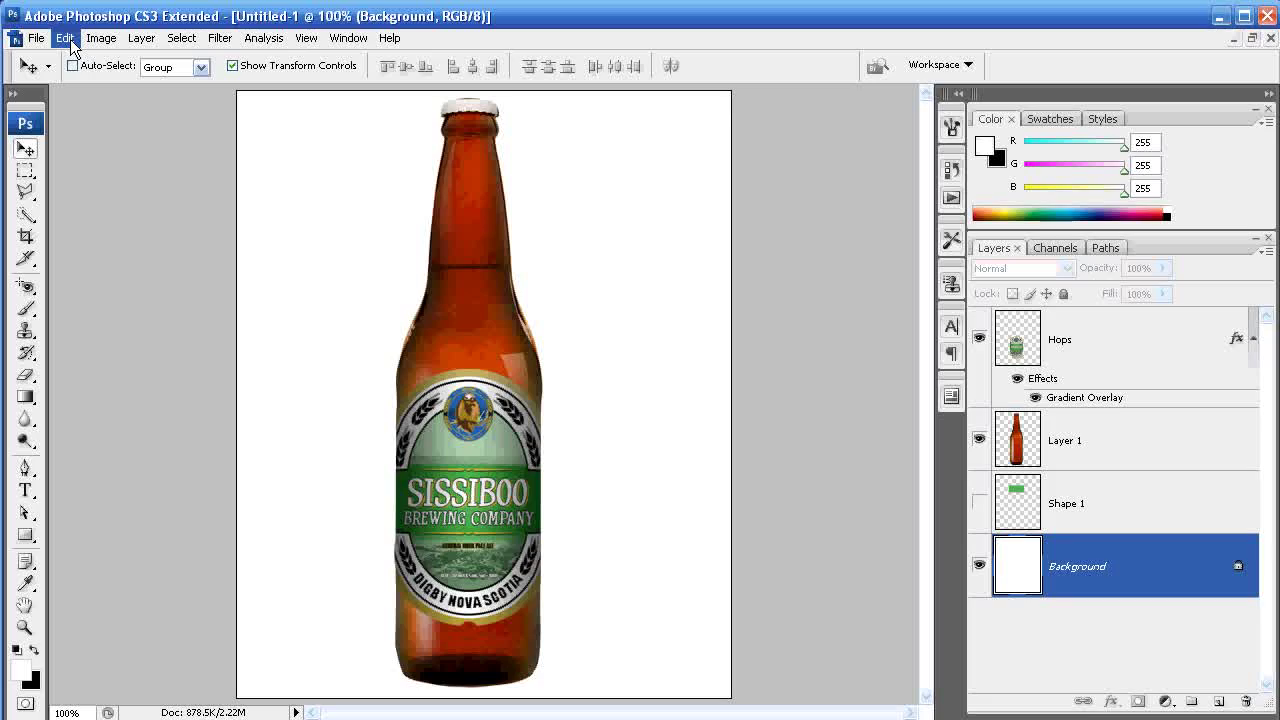
Step: Paste the droplet texture onto a new layer and move that layer to the top of the layer stack
left_click(1219, 701)
left_click(64, 37)
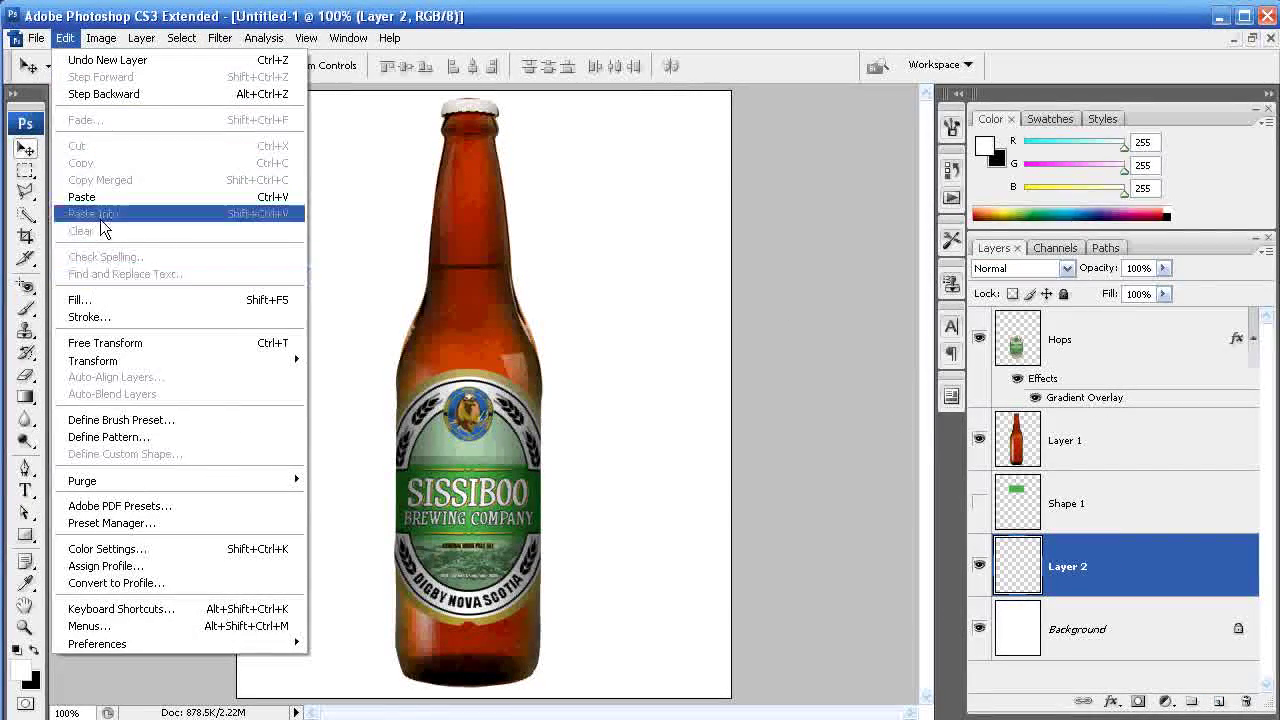
left_click(90, 197)
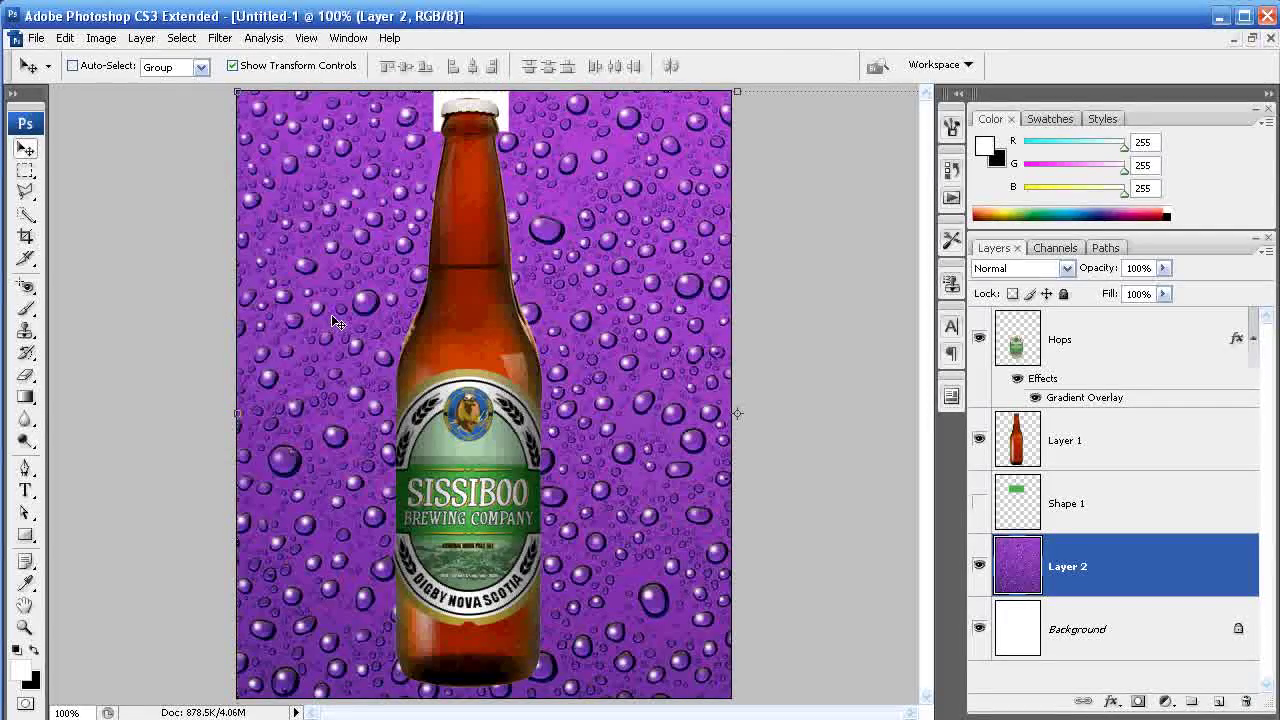
left_click_drag(1030, 580, 1045, 340)
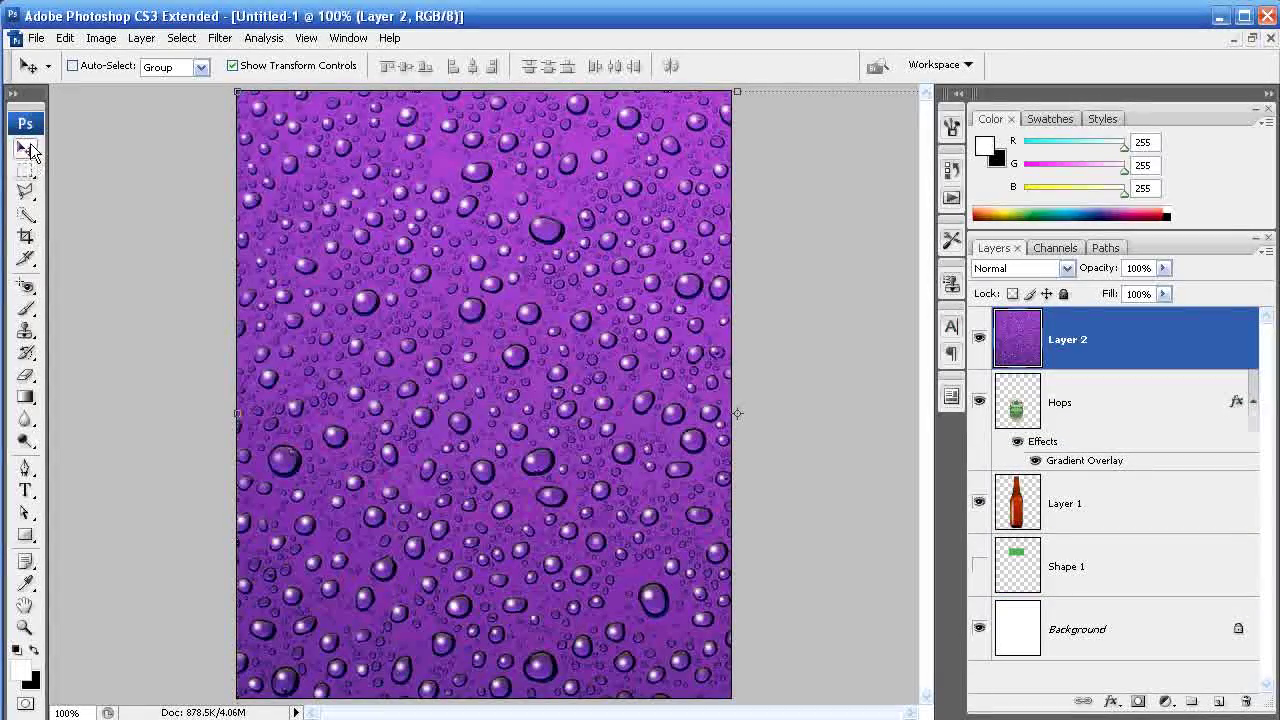
Step: Scale the droplet texture to 28%, rotate it 90°, center it over the bottle label and commit the transform
left_click_drag(238, 93, 330, 417)
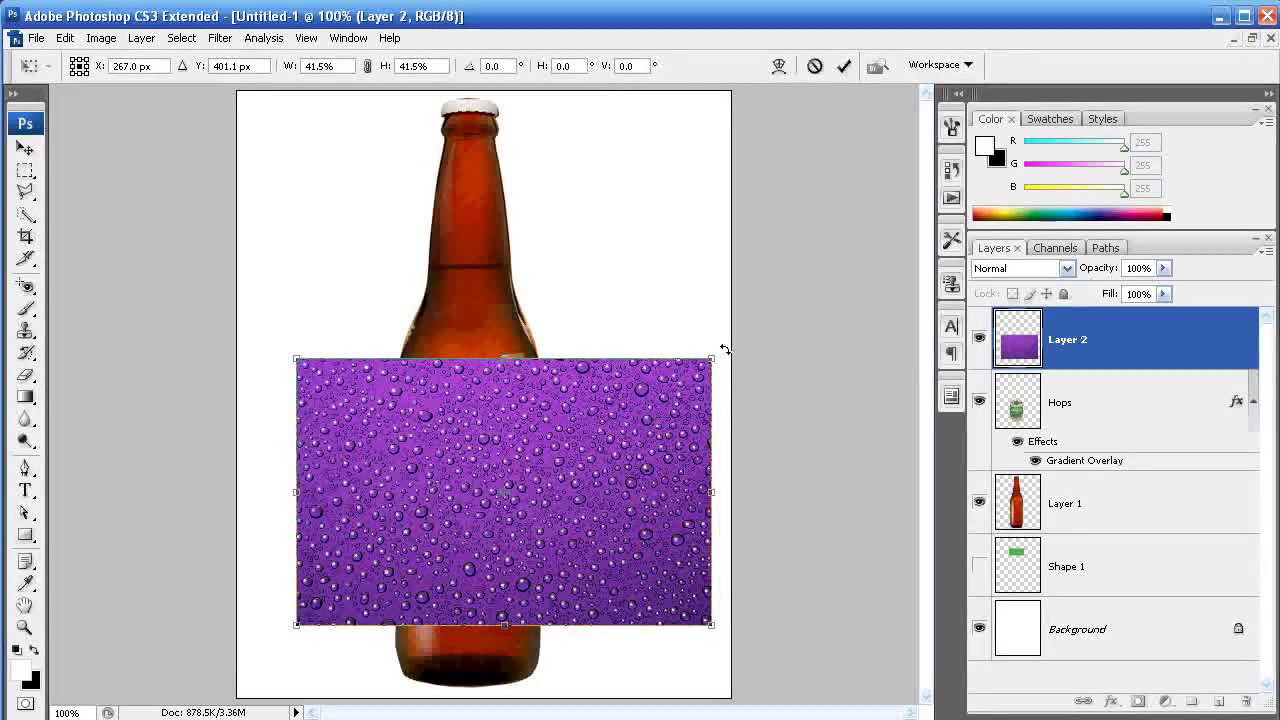
left_click_drag(720, 345, 650, 708)
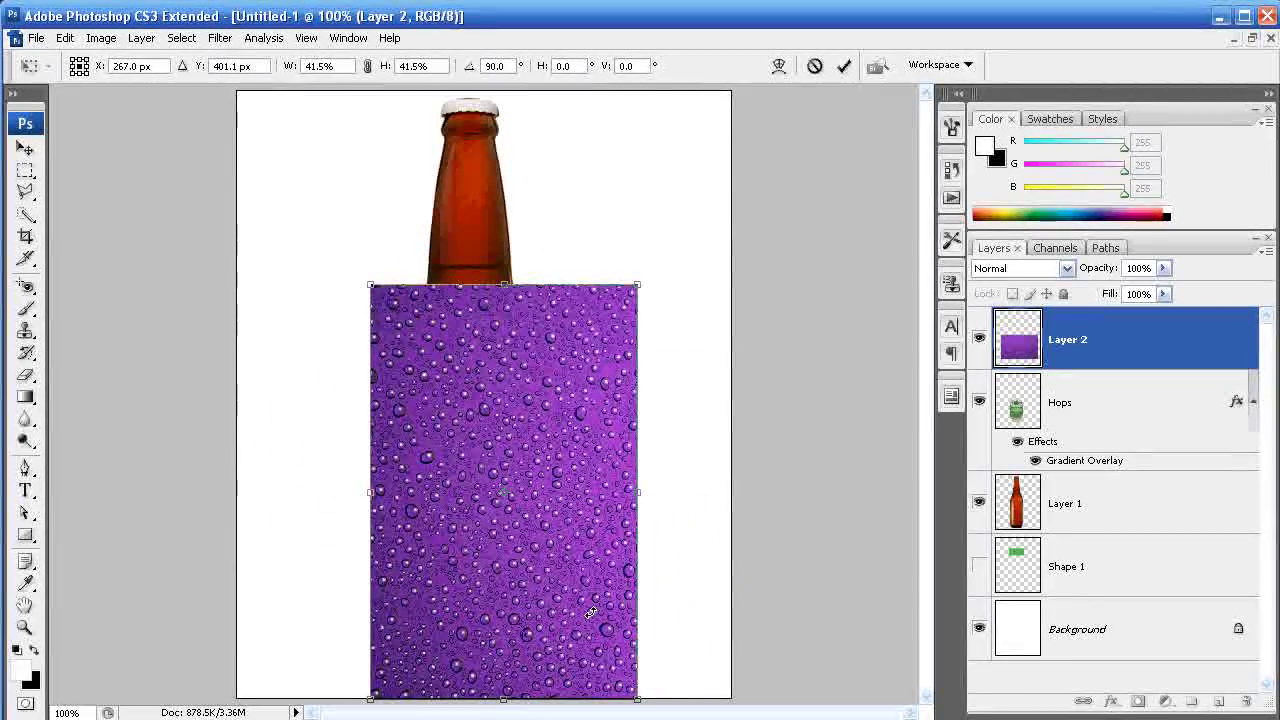
left_click_drag(588, 496, 585, 385)
left_click_drag(357, 206, 398, 262)
left_click_drag(543, 343, 500, 412)
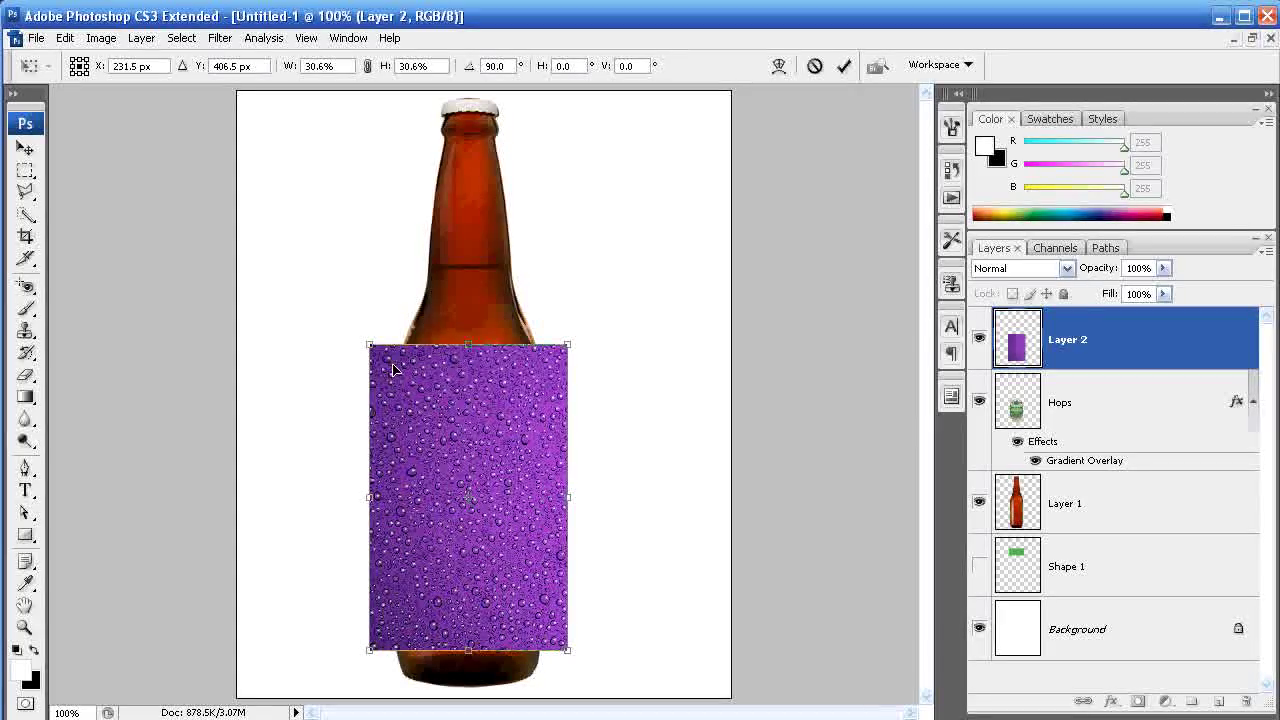
left_click_drag(372, 352, 383, 356)
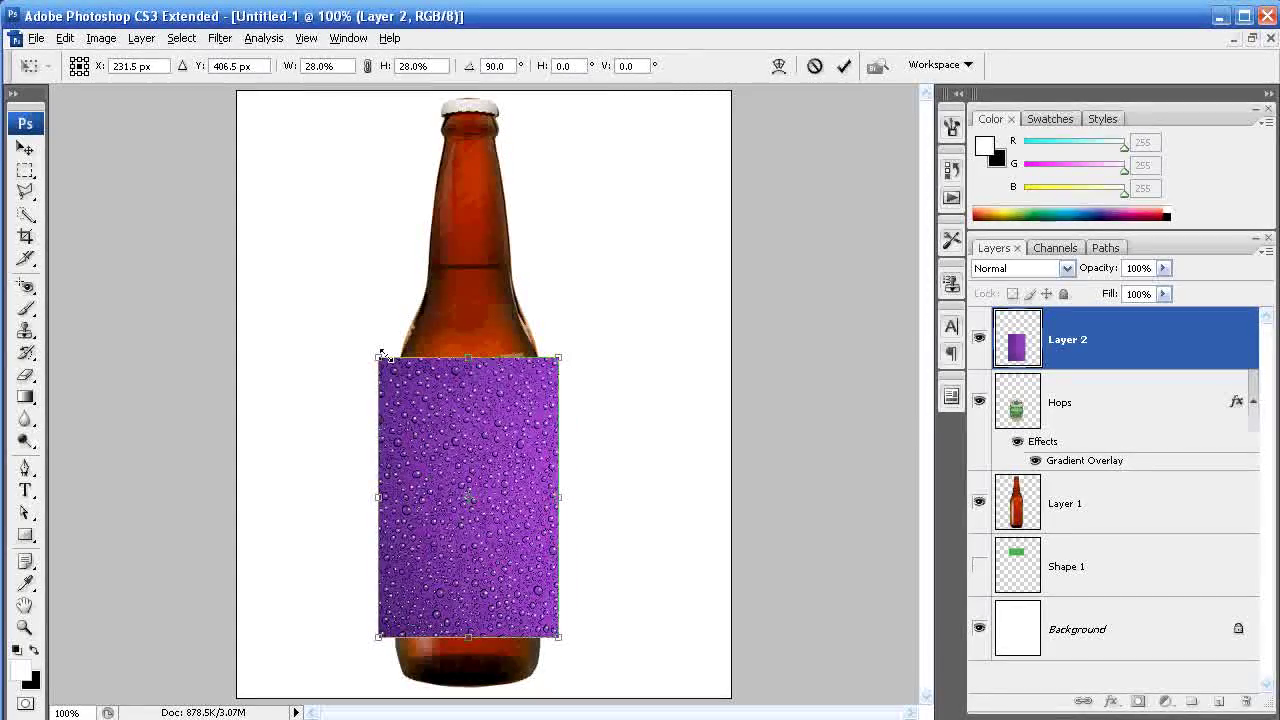
mouse_move(563, 432)
left_mouse_down()
mouse_move(714, 428)
mouse_move(551, 428)
left_mouse_up()
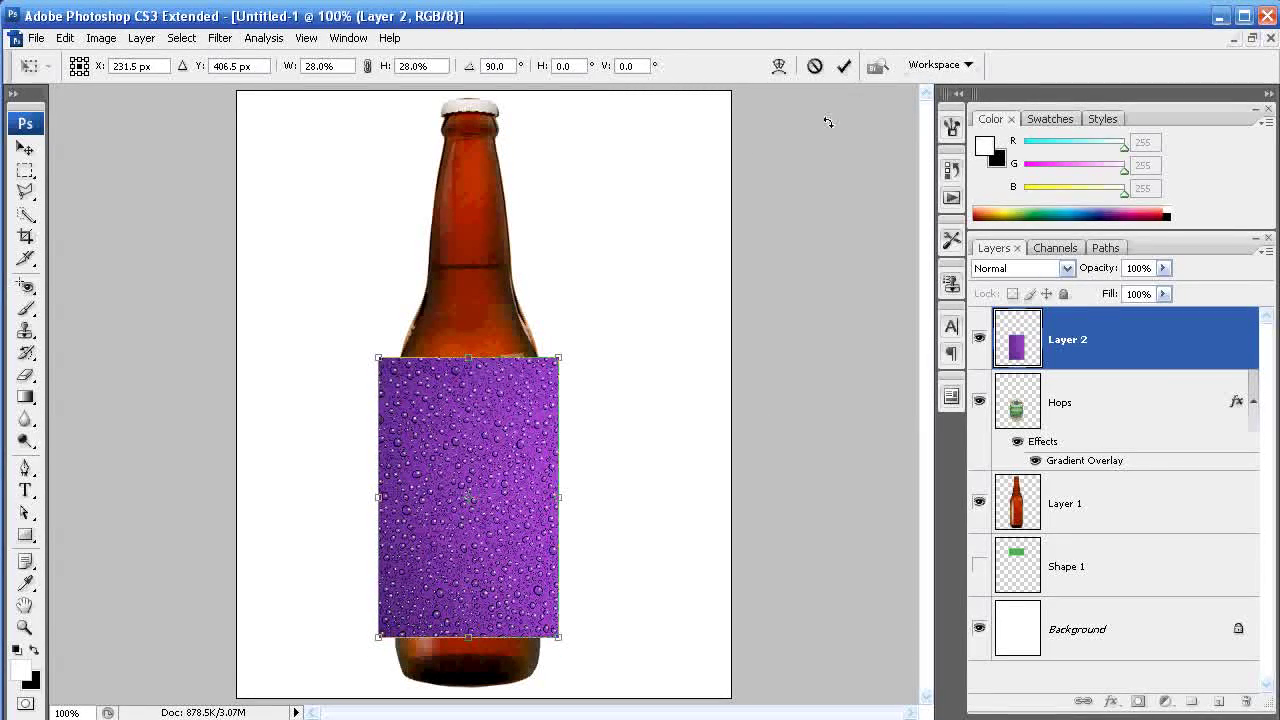
left_click(844, 66)
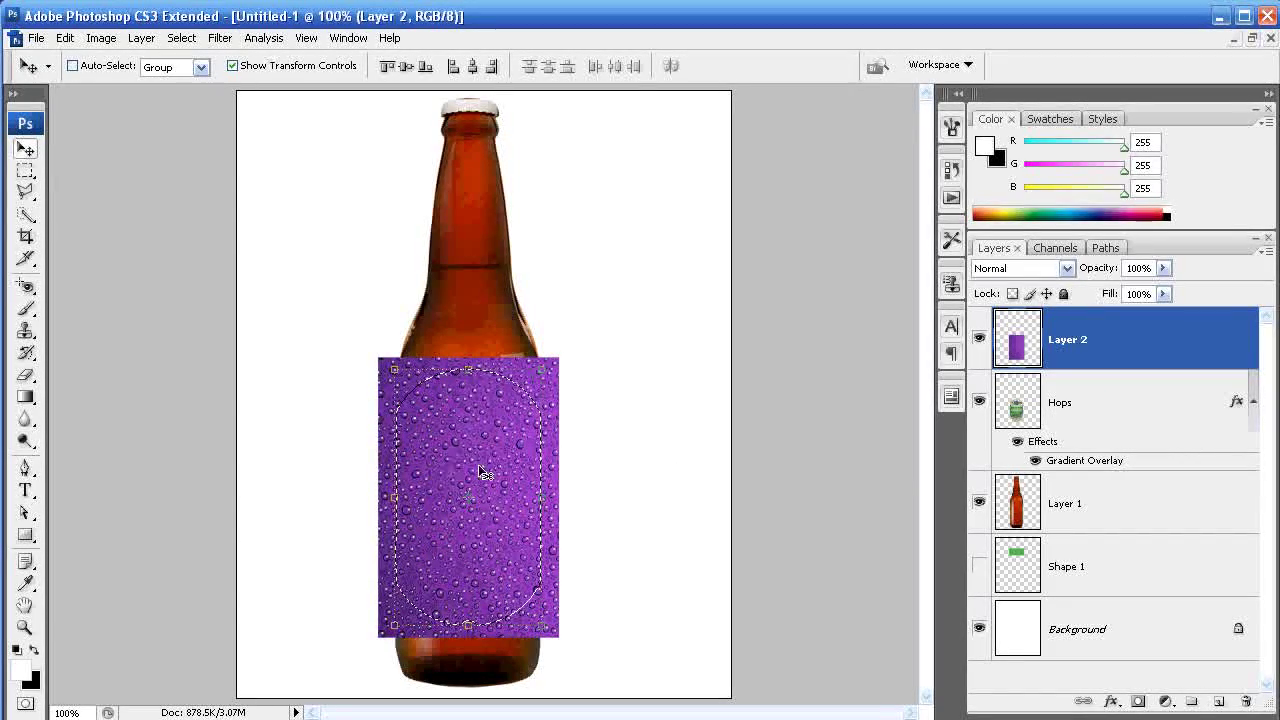
Step: Trim the droplet texture to the label's outline by inverting the Hops-shaped selection, deleting the excess and deselecting
left_click(178, 42)
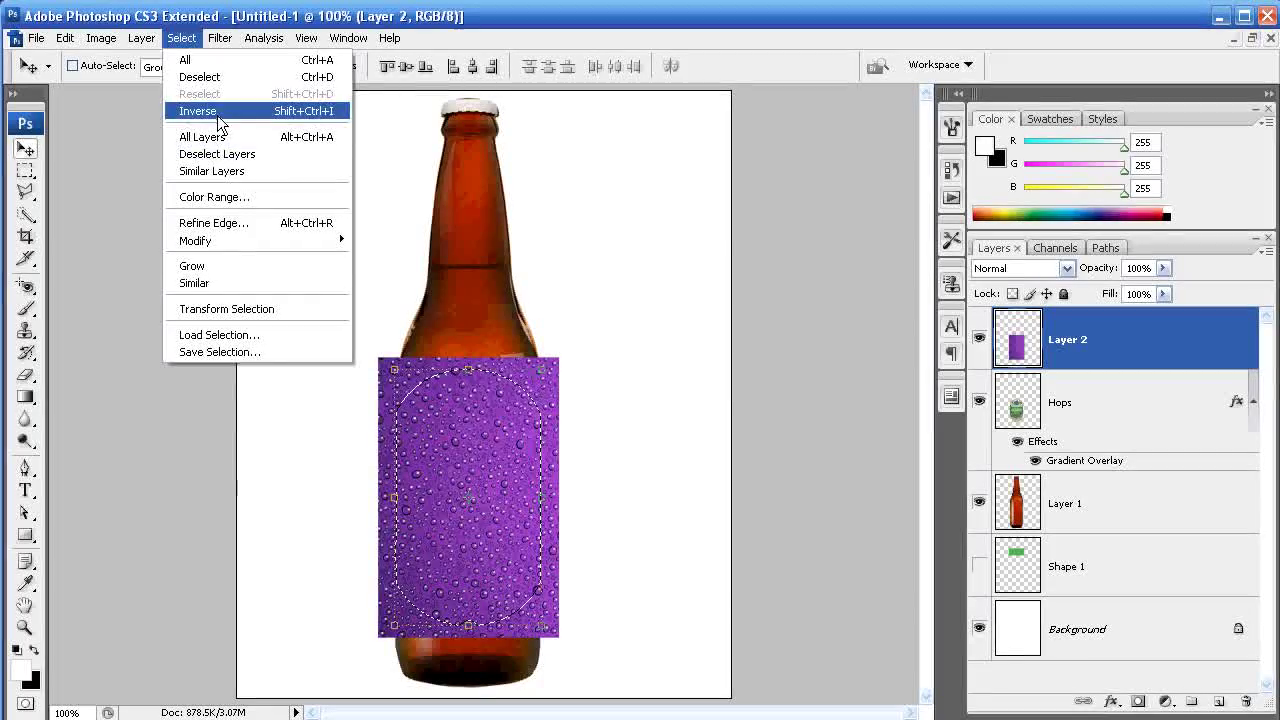
left_click(195, 114)
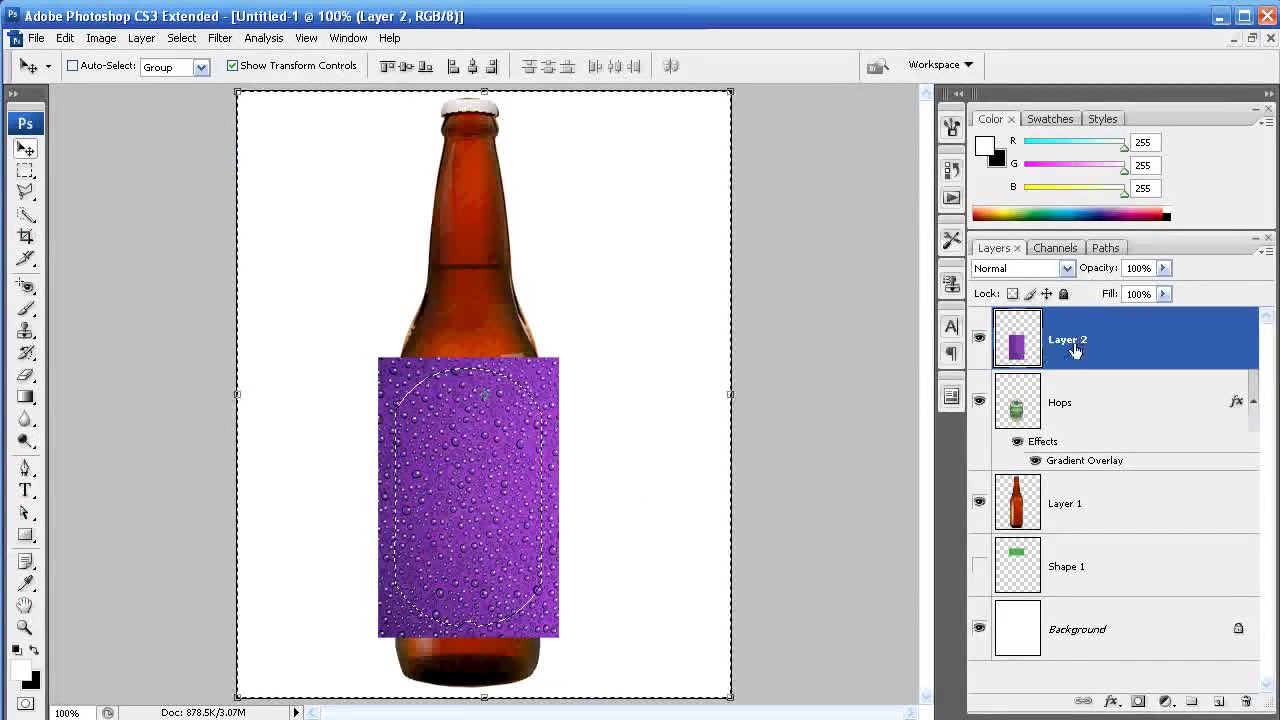
key("Delete")
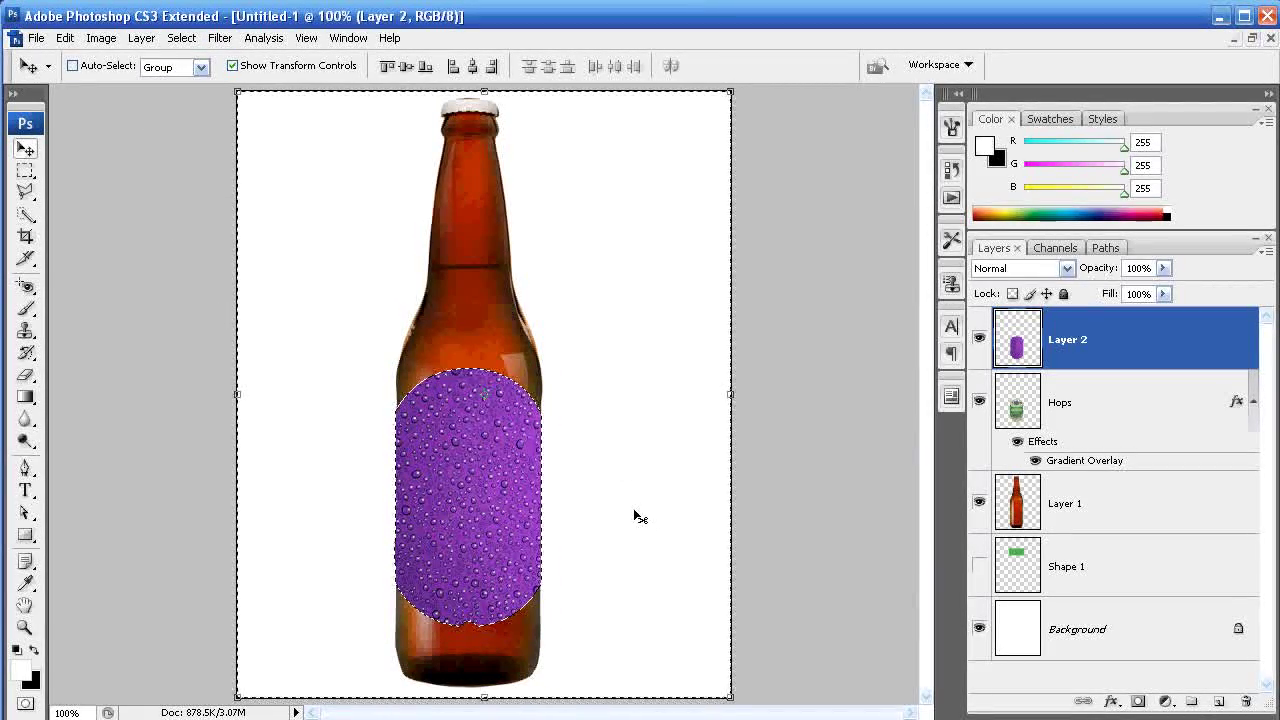
key("ctrl+d")
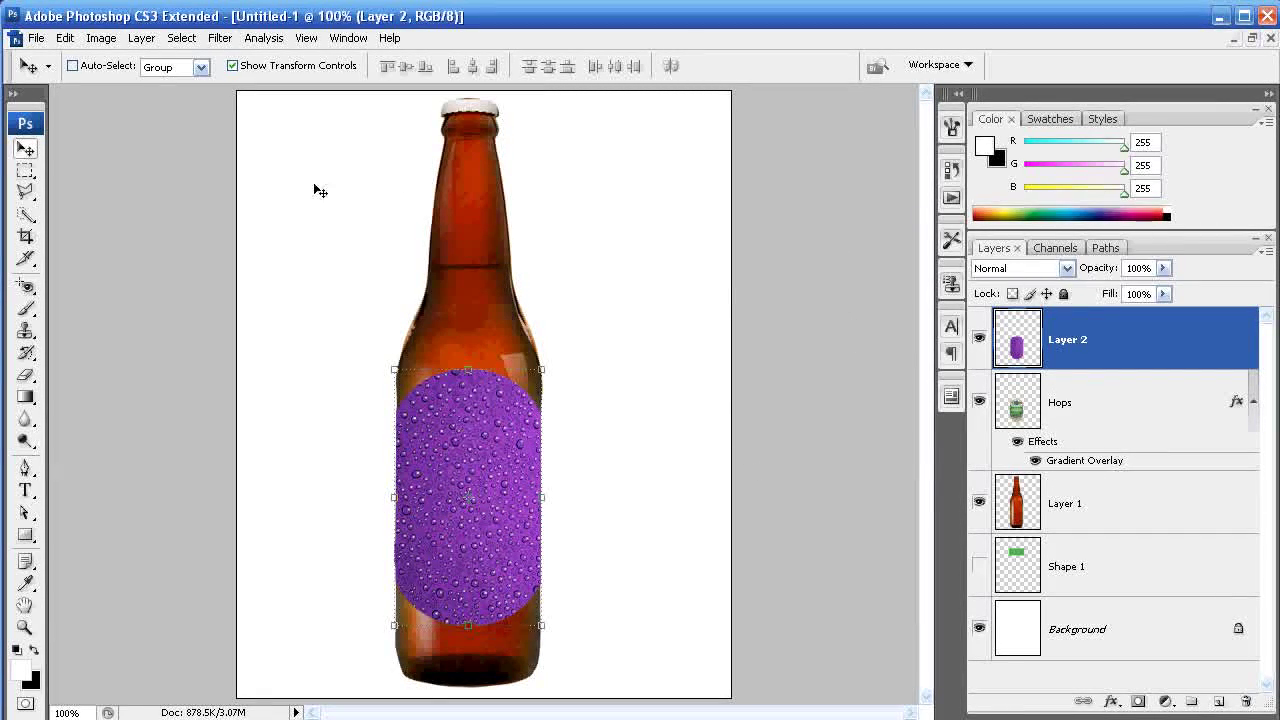
Step: Desaturate the droplet texture on Layer 2 to turn it gray
left_click(100, 42)
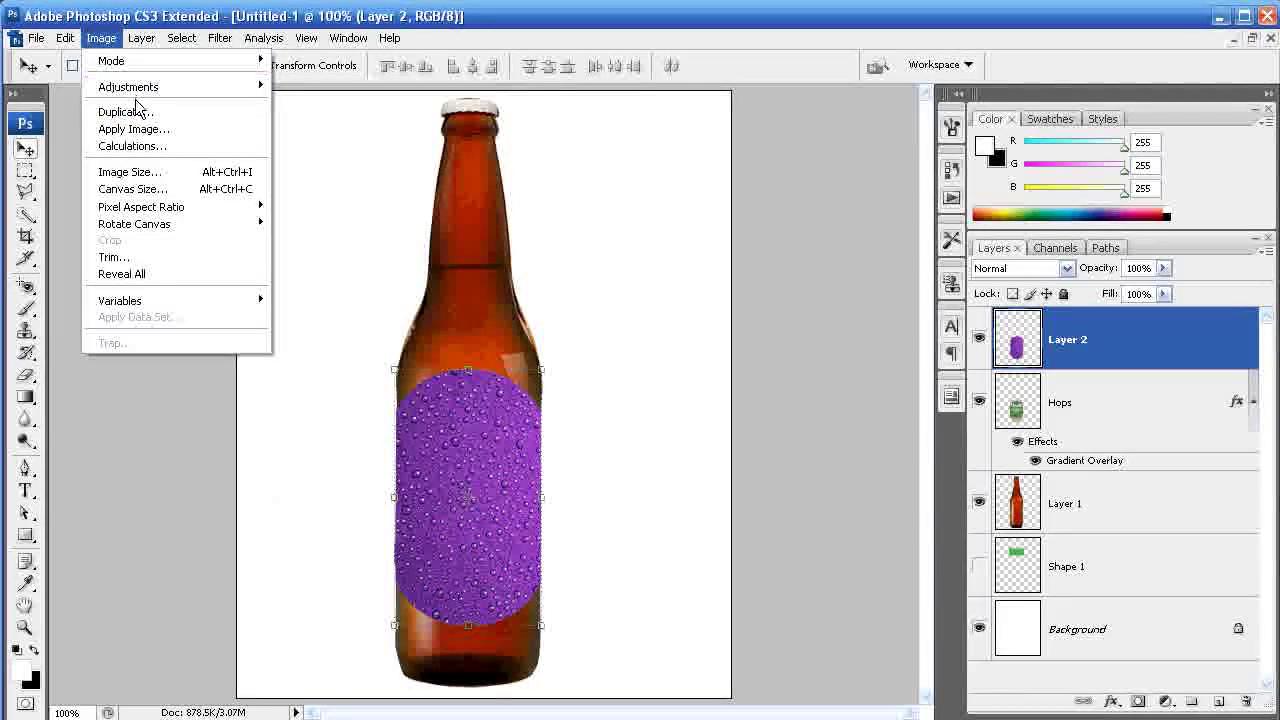
mouse_move(140, 90)
left_click(325, 249)
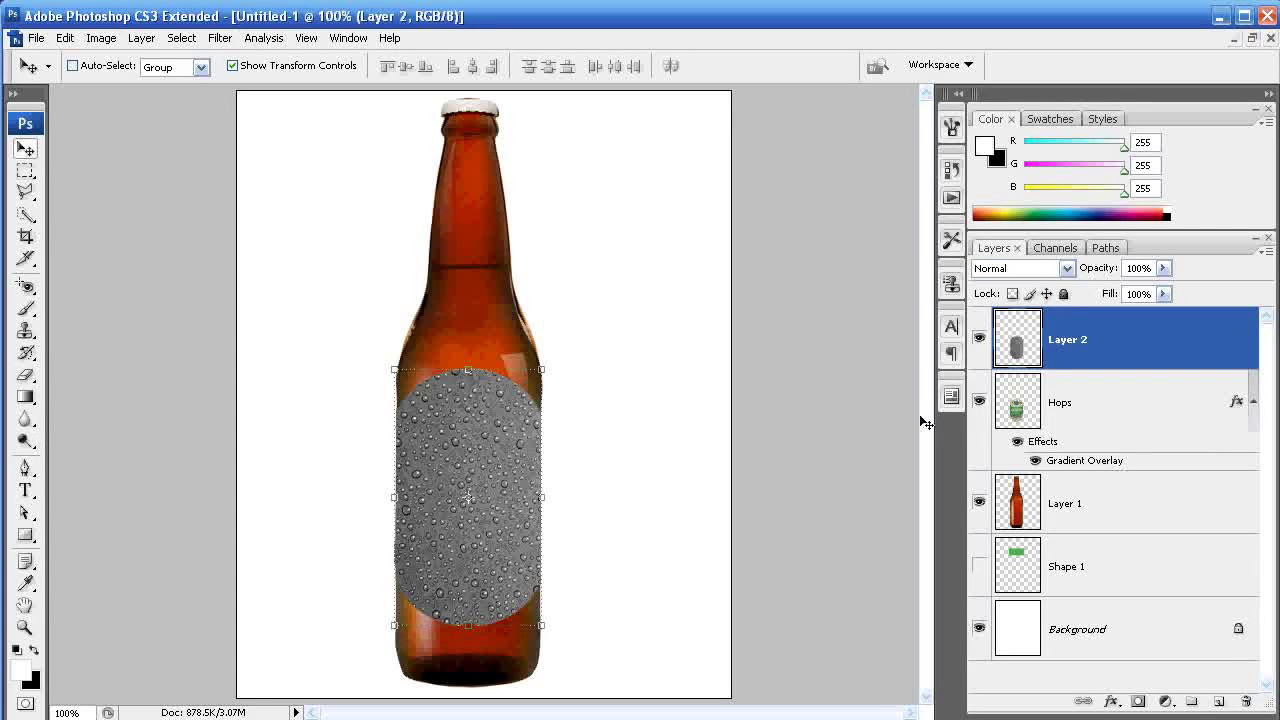
Step: Hide and reshow Layer 2 to compare it with the label, and set its blend mode to Overlay
double_click(979, 339)
left_click(977, 340)
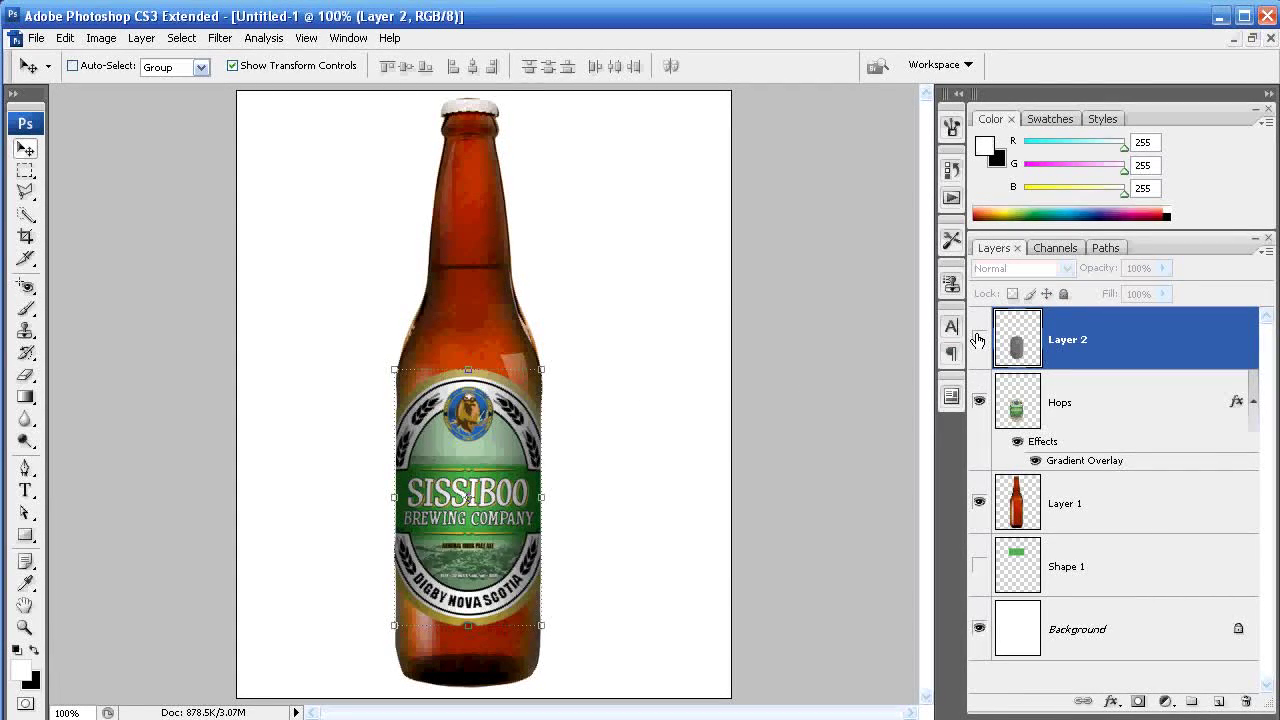
left_click(975, 339)
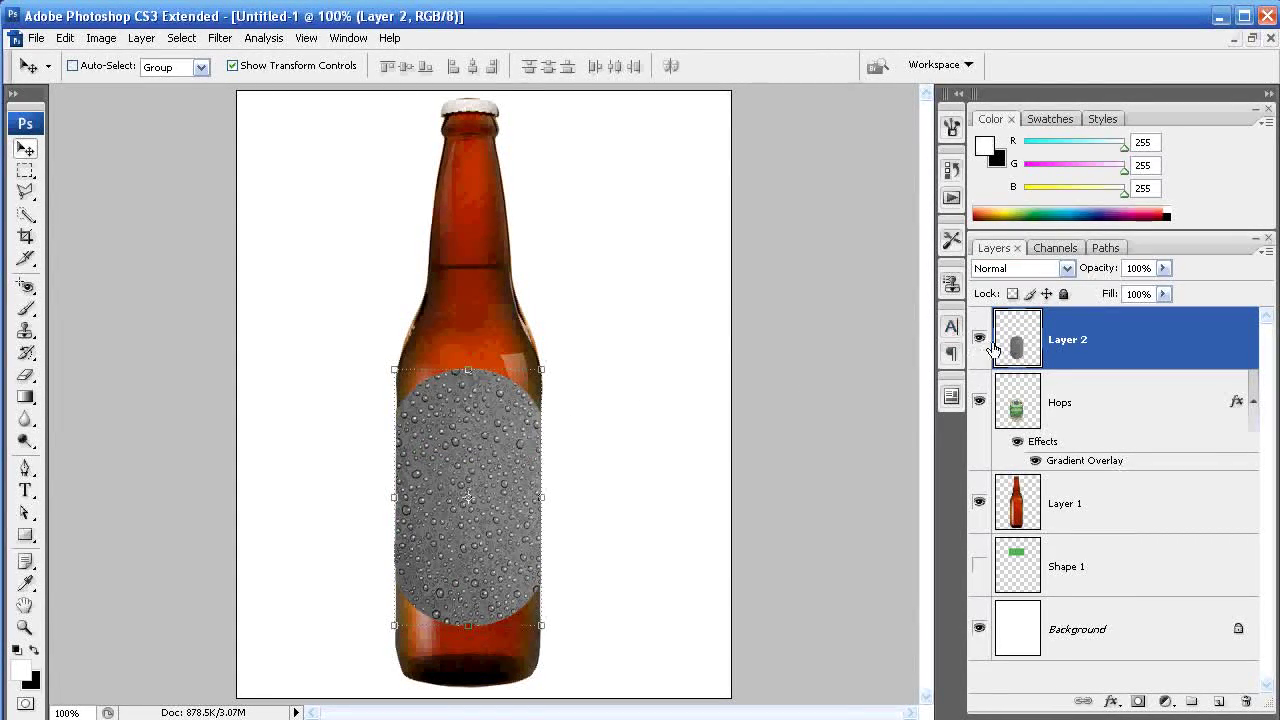
left_click(1067, 268)
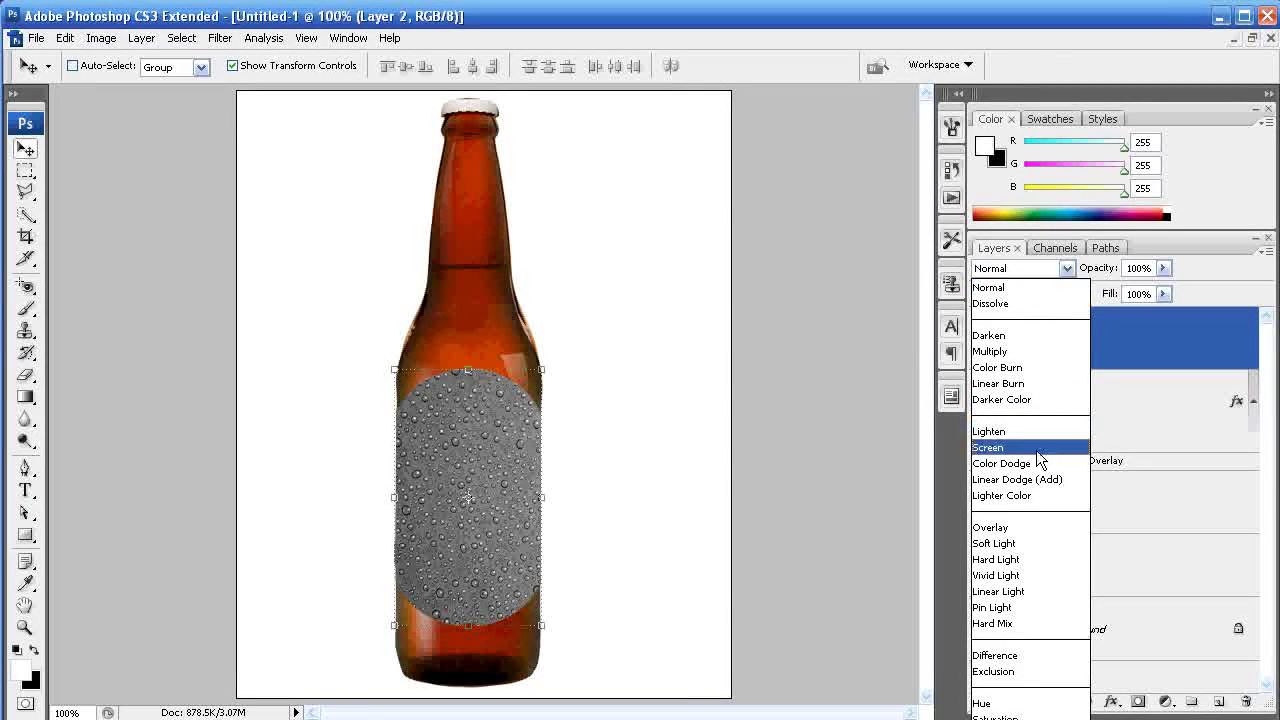
left_click(1008, 528)
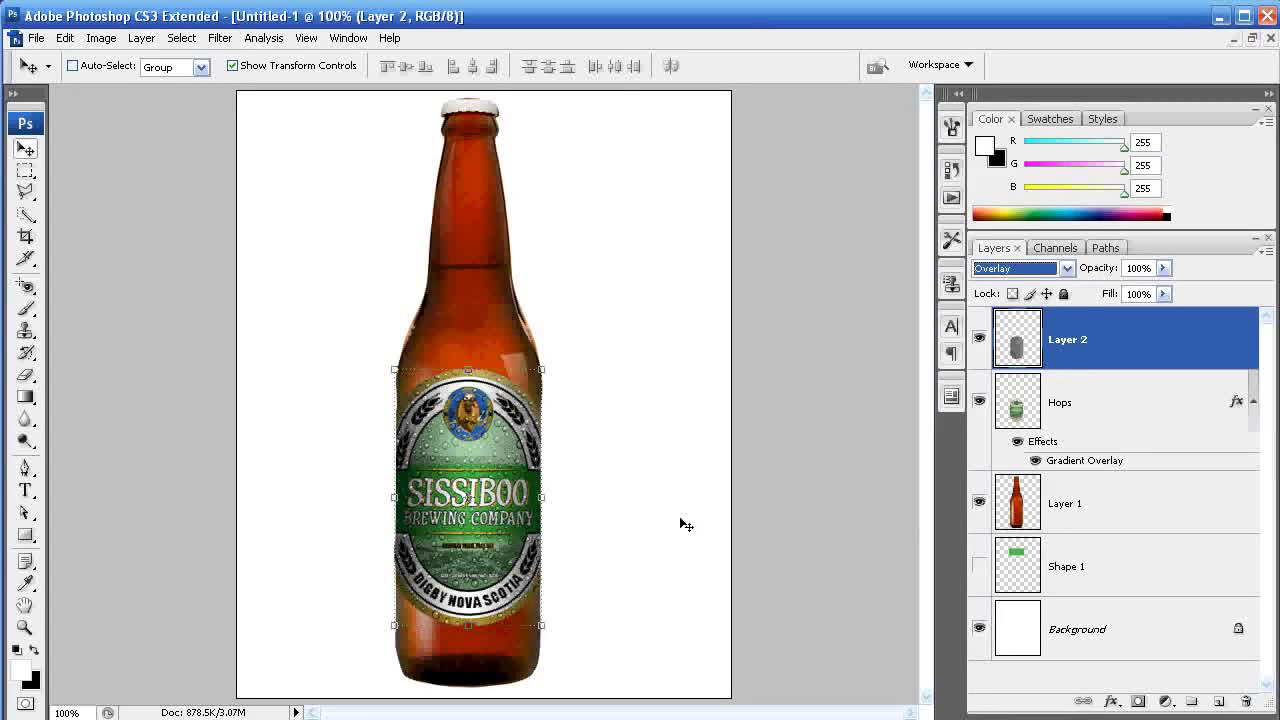
left_click(1144, 641)
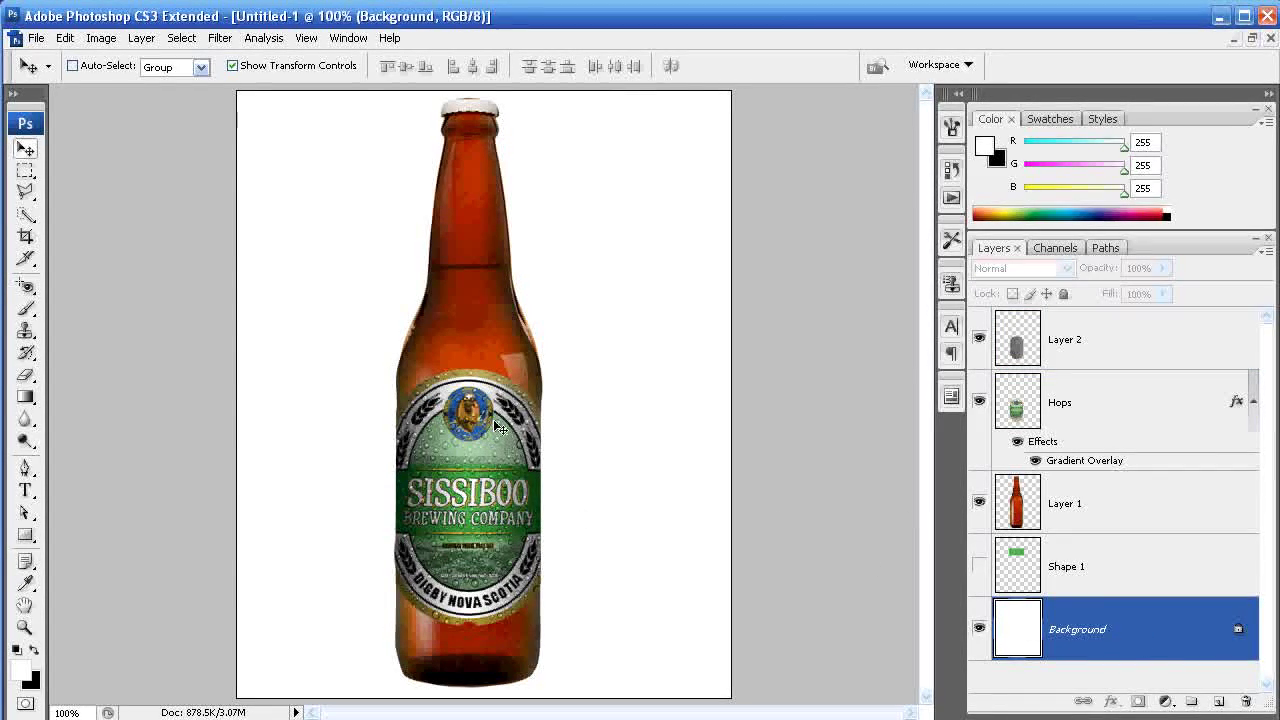
Step: Lower the opacity of the droplet texture on Layer 2 to 46%
left_click(1076, 336)
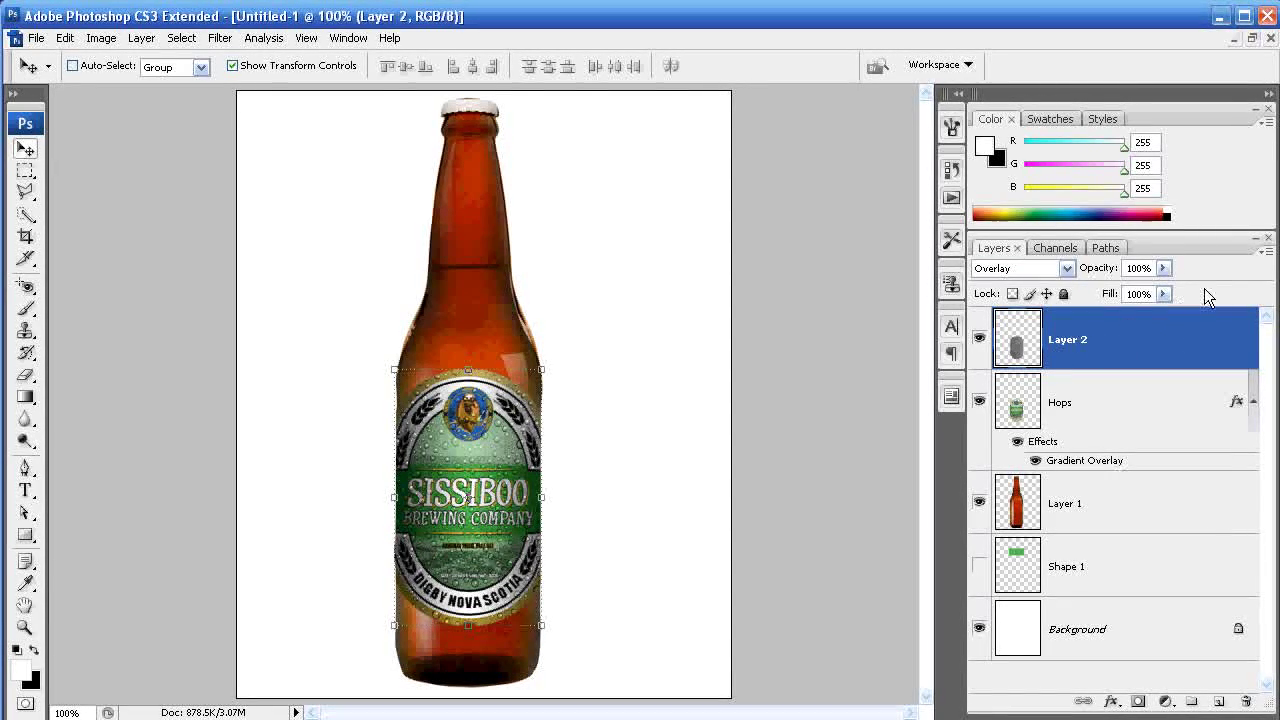
left_click(1166, 268)
left_click_drag(1164, 286, 1103, 286)
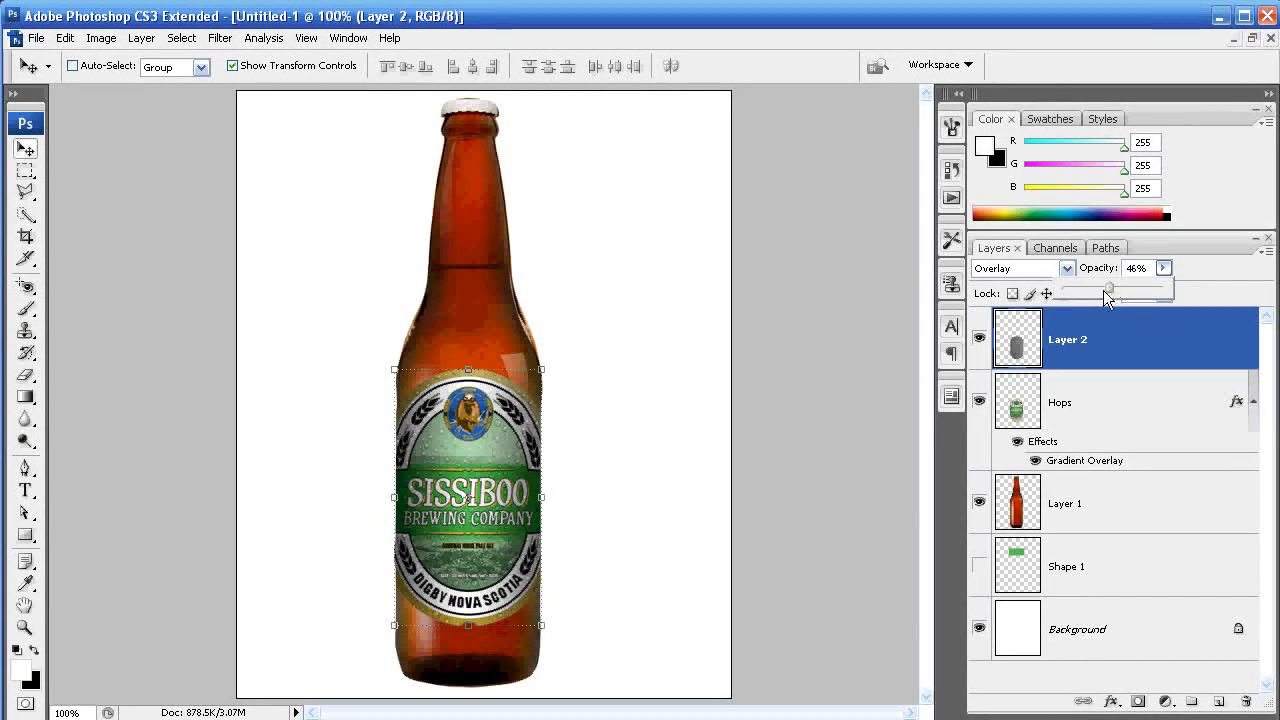
Step: Show the Shape 1 layer, place it directly above Layer 1, and move its green rectangle up onto the bottle's neck
left_click(1092, 578)
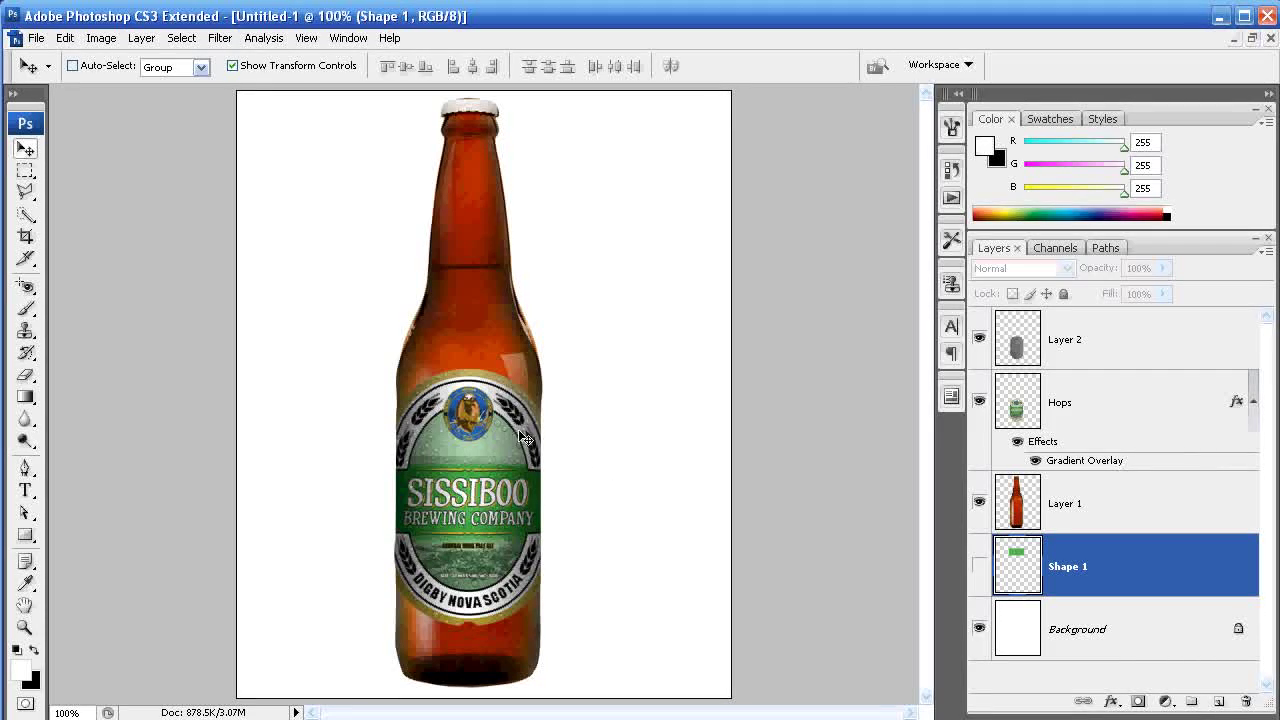
left_click(979, 566)
left_click_drag(1073, 549, 1050, 472)
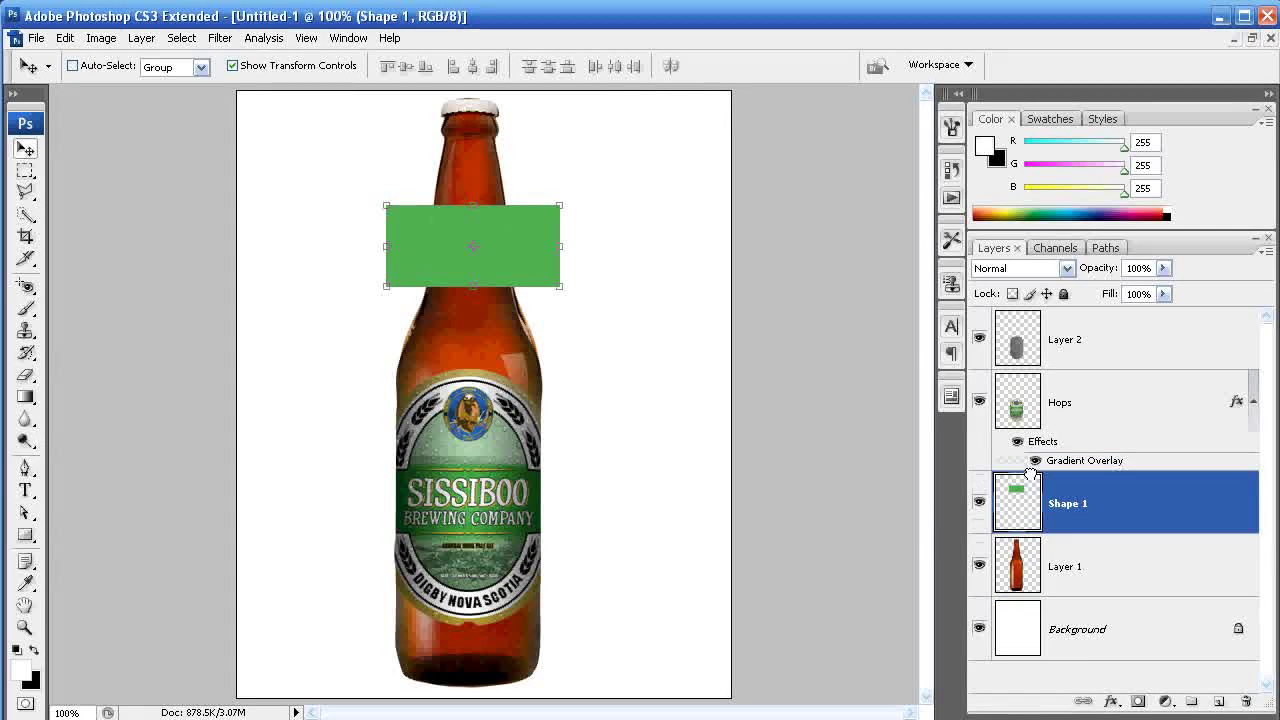
left_click_drag(514, 249, 512, 205)
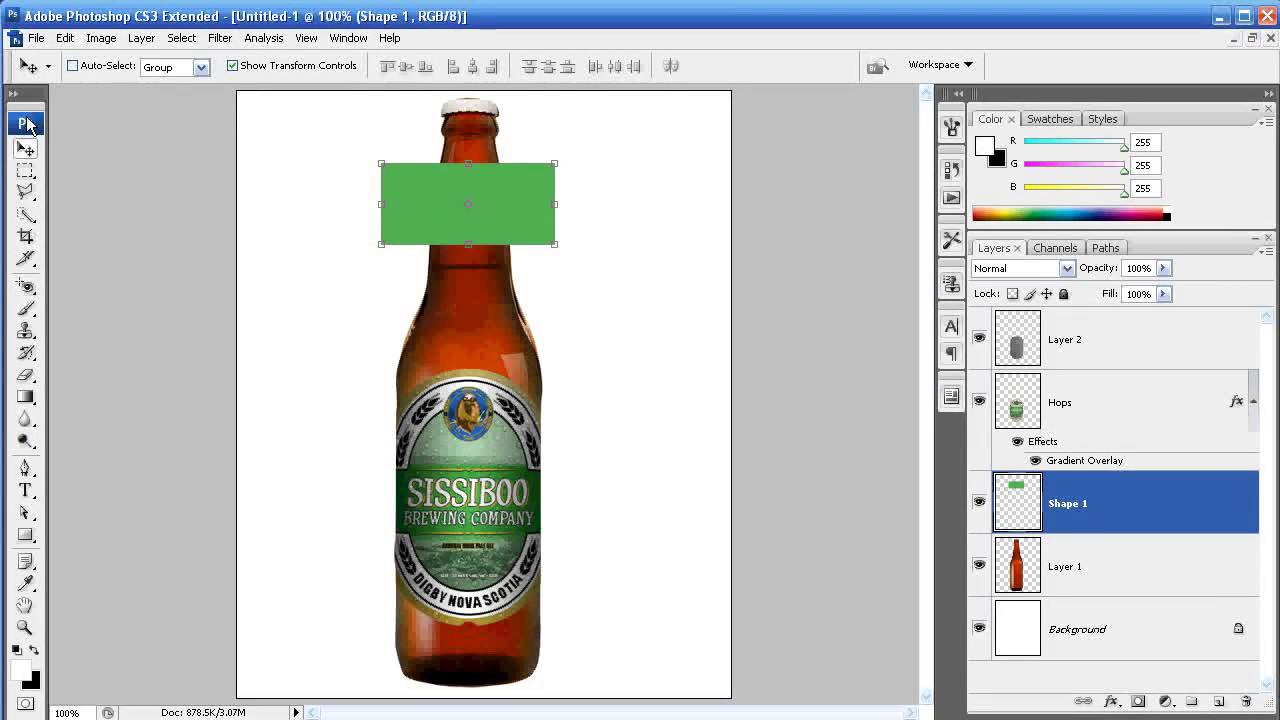
Step: Warp the green rectangle on Shape 1 so its upper and lower edges bow downward in the middle, following the bottle neck's curve
left_click(64, 44)
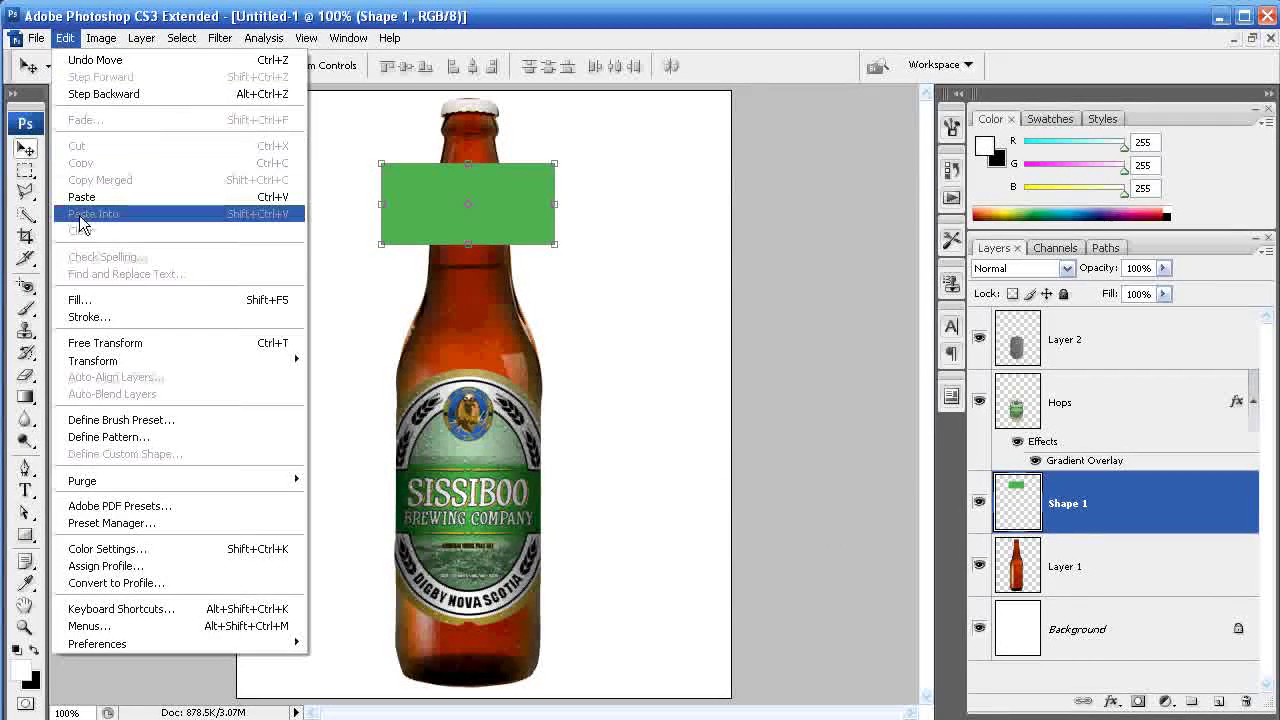
mouse_move(100, 363)
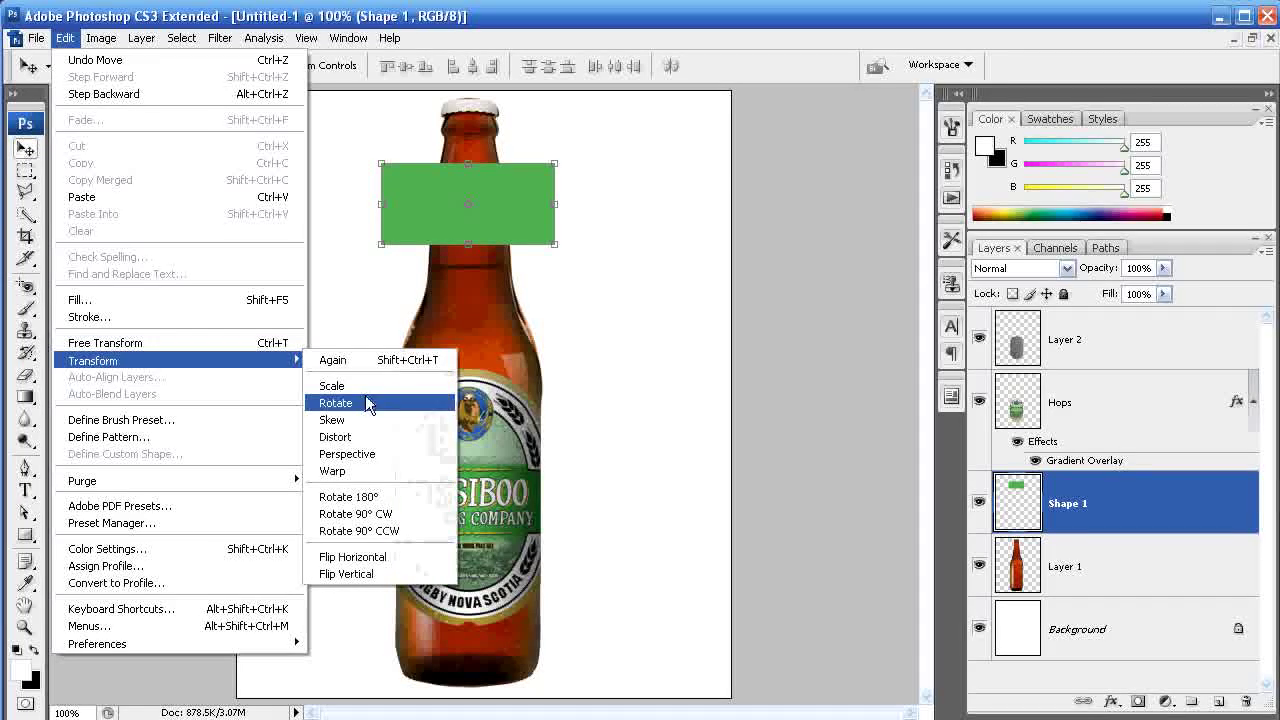
left_click(340, 471)
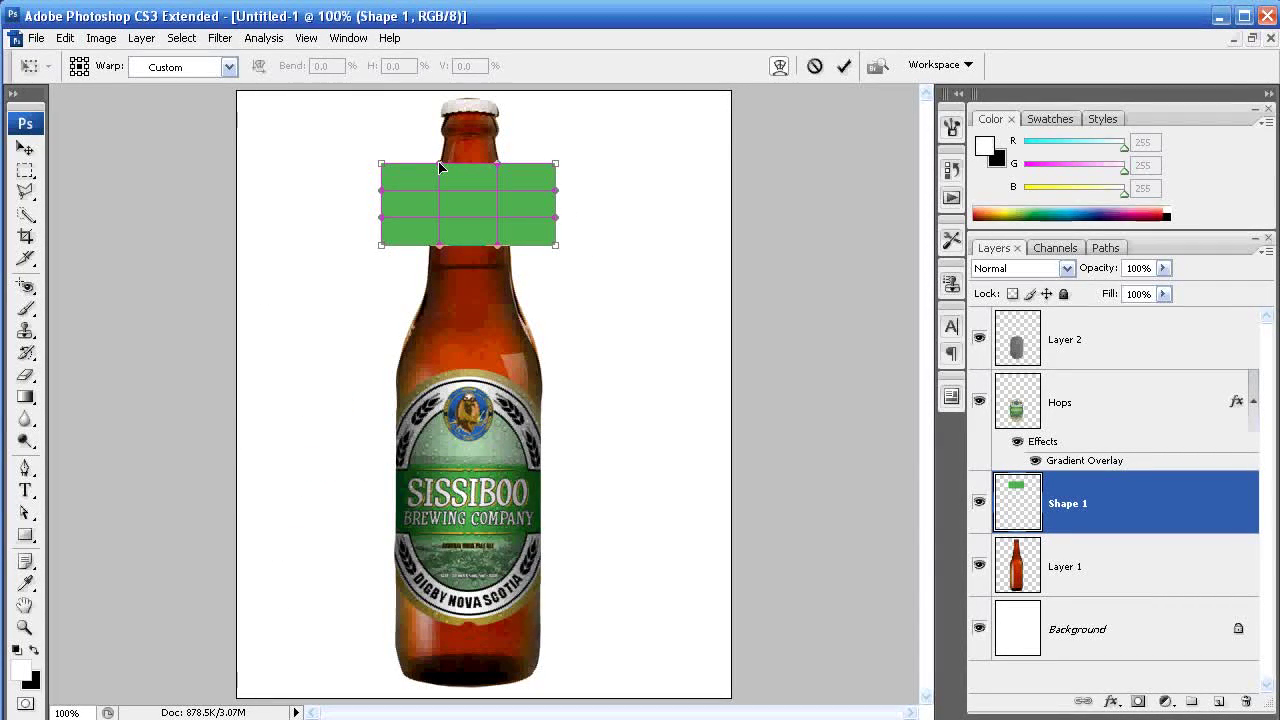
left_click_drag(443, 170, 443, 183)
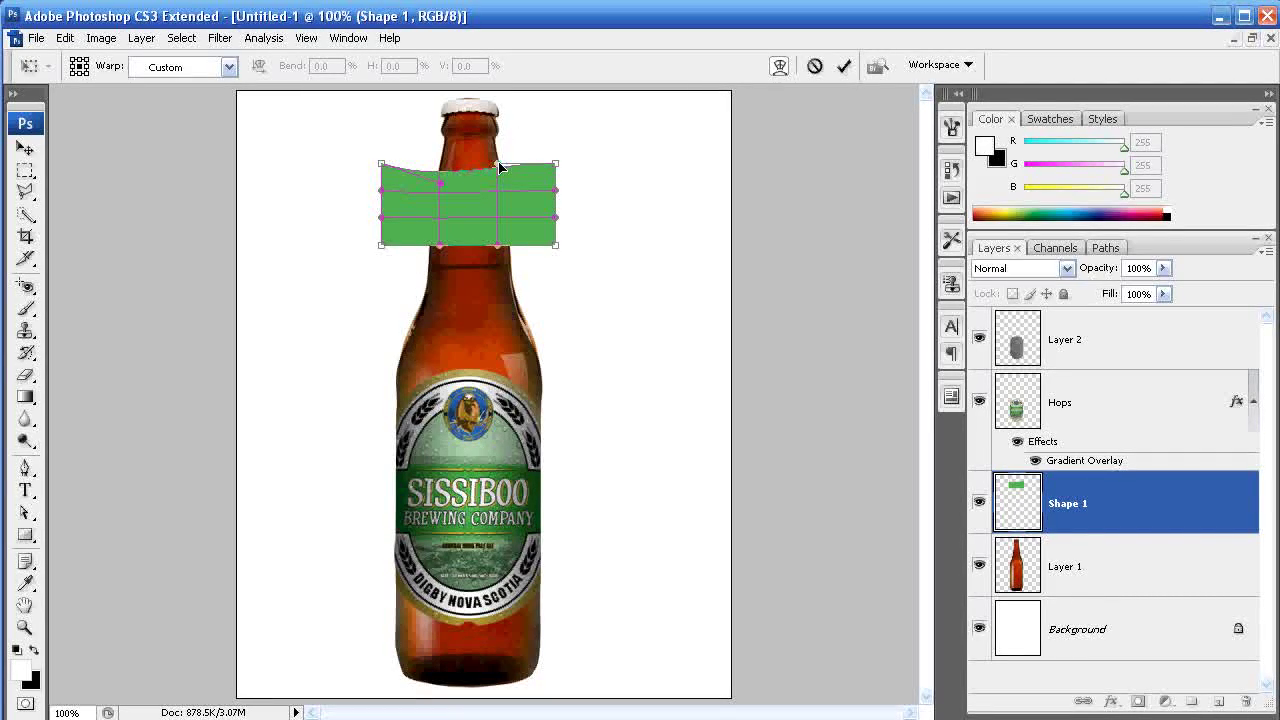
mouse_move(501, 168)
left_mouse_down()
mouse_move(500, 190)
mouse_move(523, 194)
mouse_move(500, 190)
left_mouse_up()
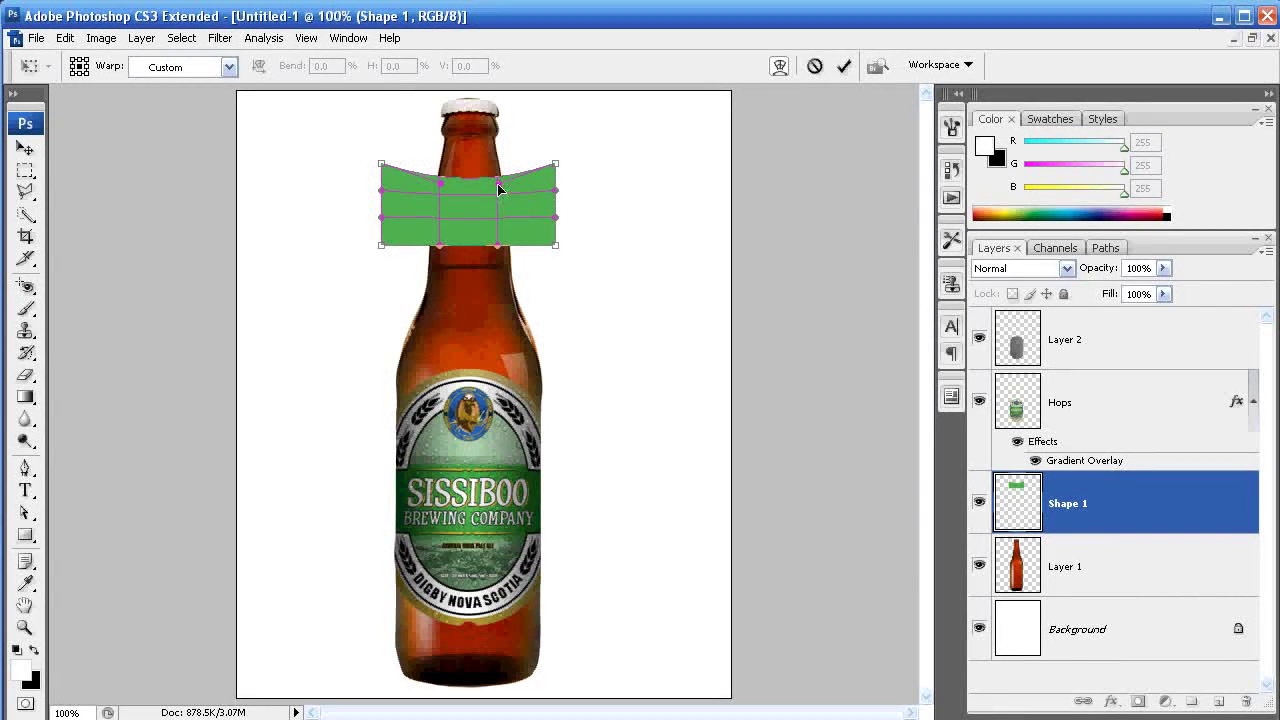
left_click_drag(500, 186, 500, 185)
left_click_drag(444, 250, 502, 266)
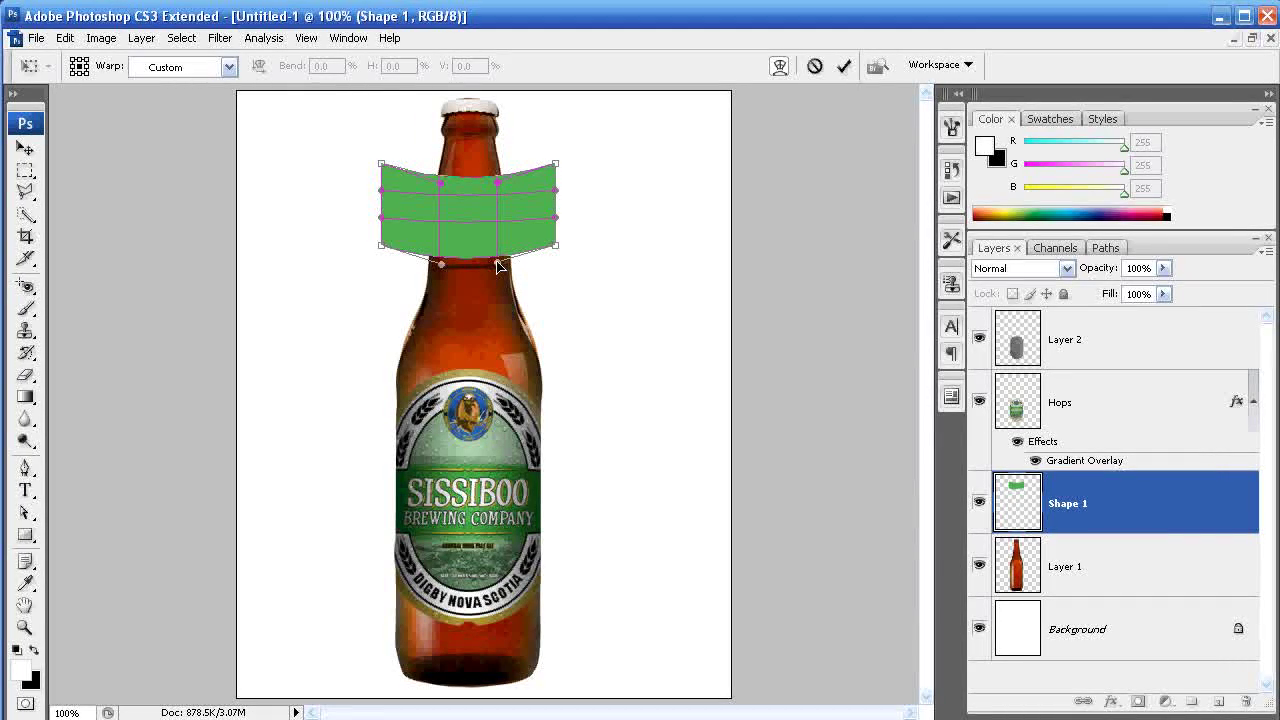
left_click(844, 66)
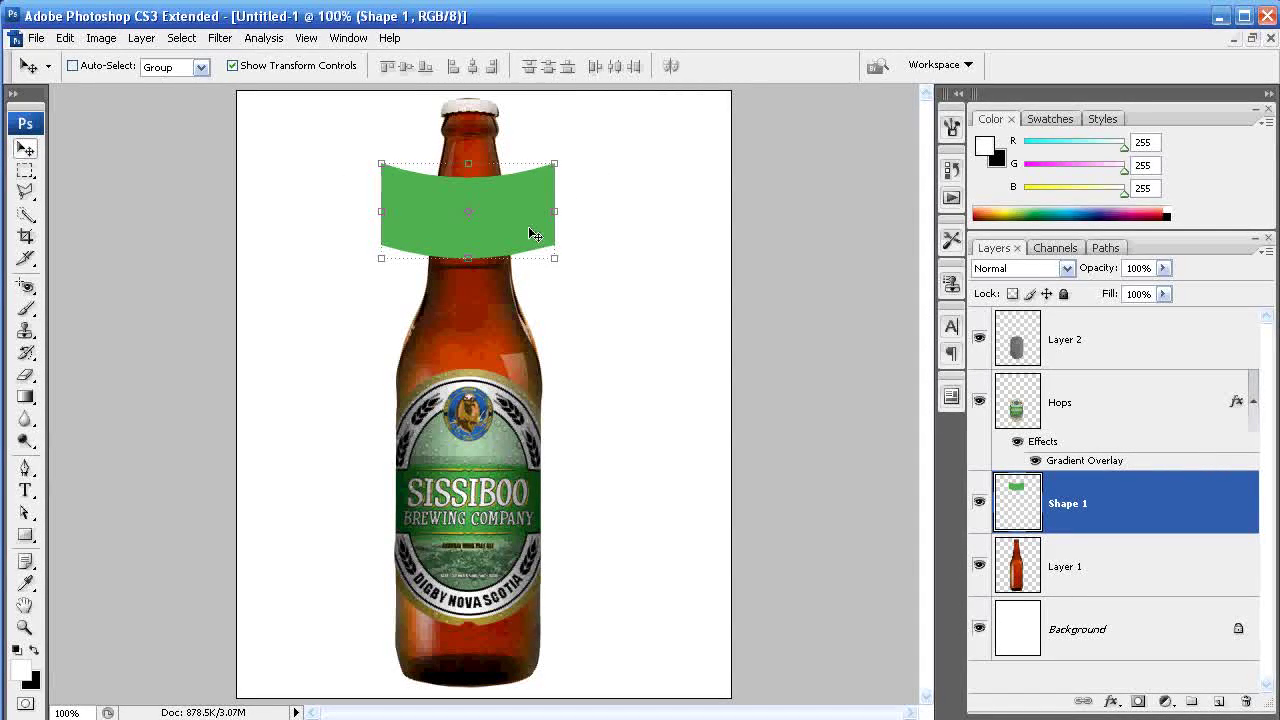
Step: Nudge the curved green shape 2 pixels right and 2 pixels up on the bottle's neck
key("Right")
key("Right")
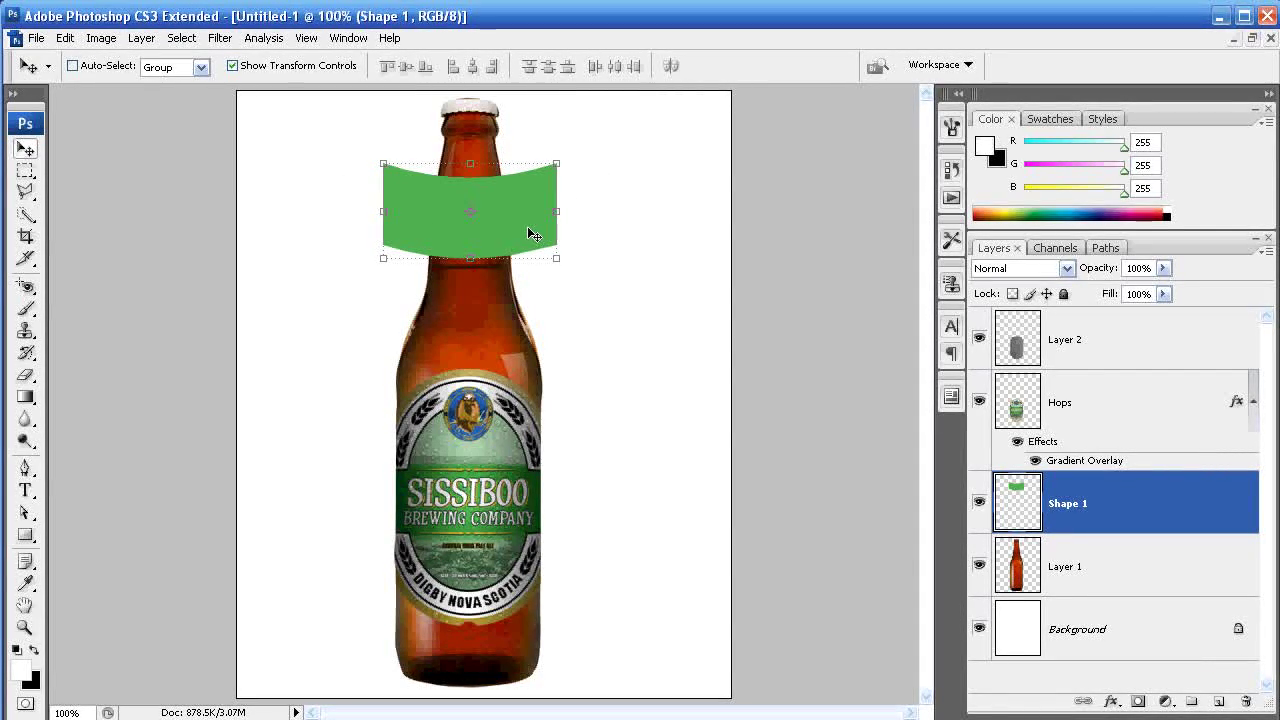
key("Up")
key("Up")
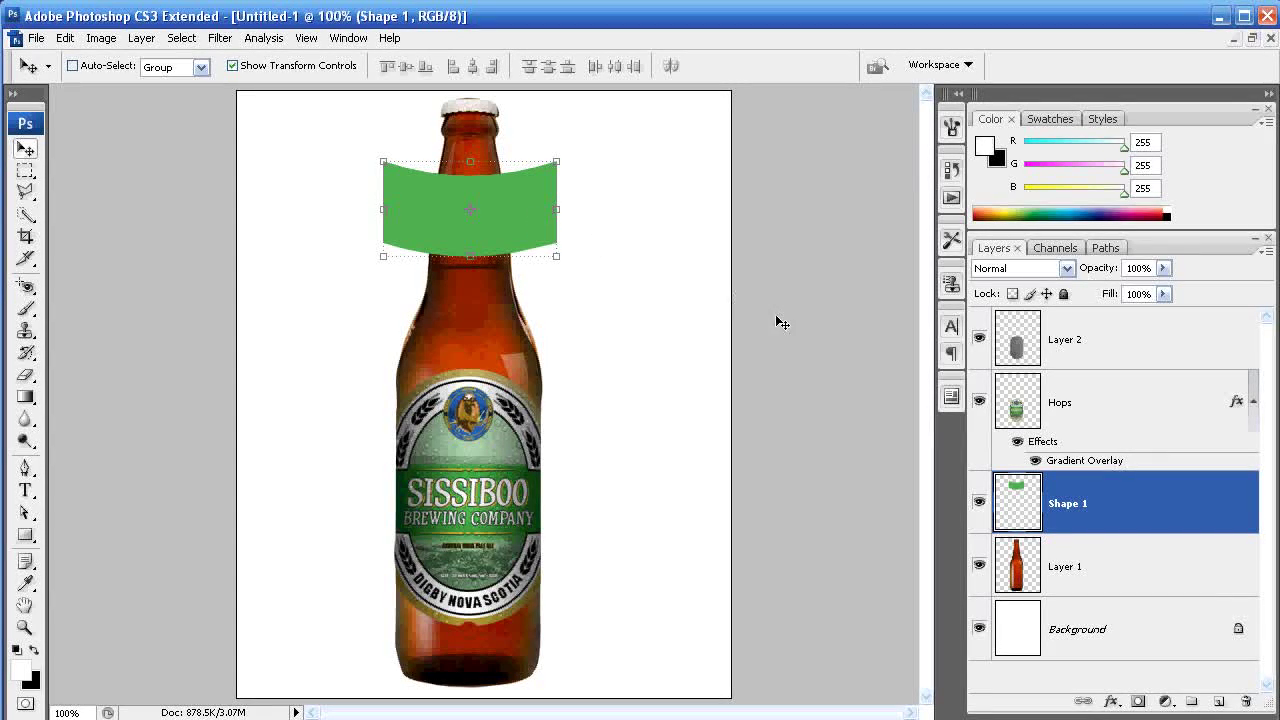
Step: Trim the green Shape 1 to the bottle's outline using the inverted selection of Layer 1, and deselect with the Background layer active
left_click(1024, 566, "ctrl")
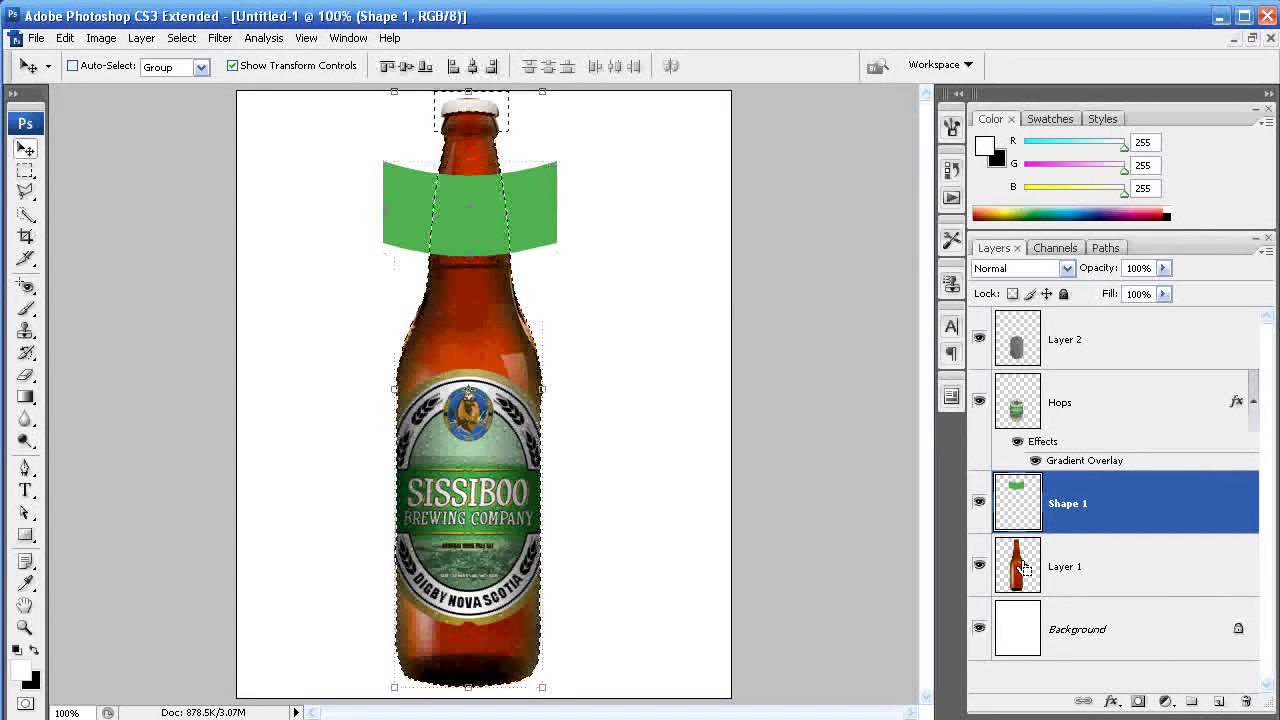
left_click(181, 38)
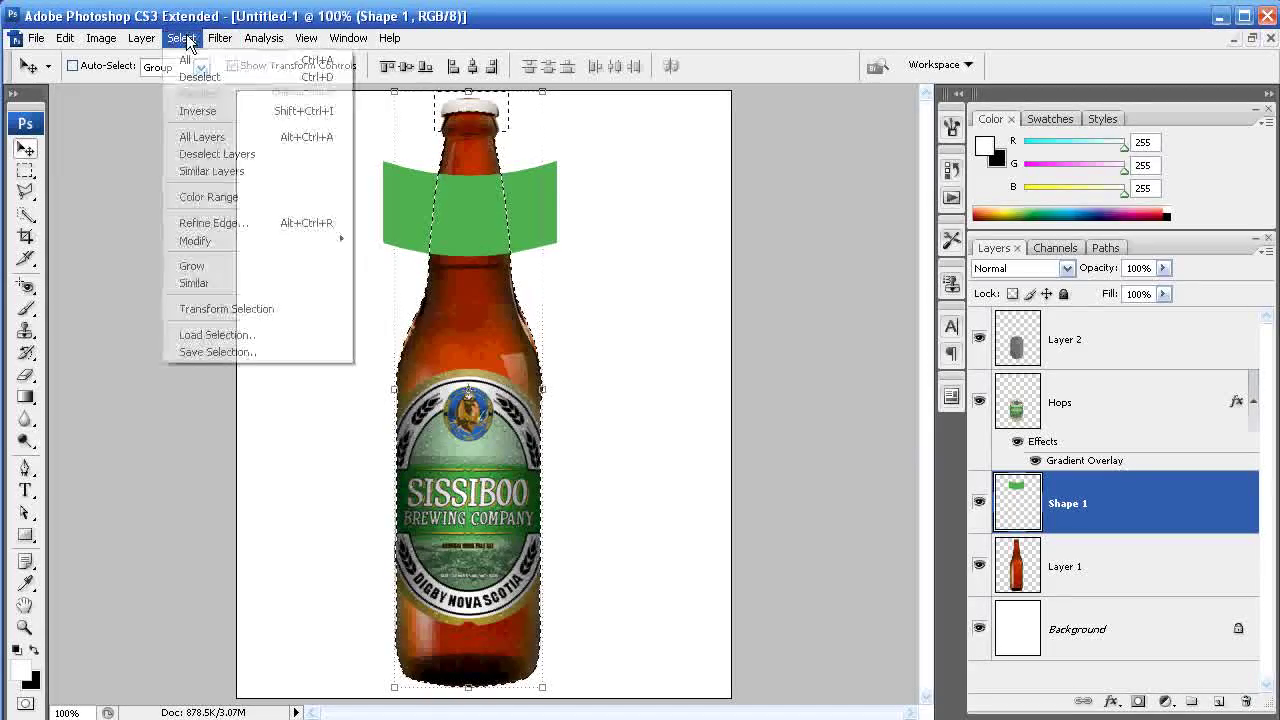
left_click(200, 111)
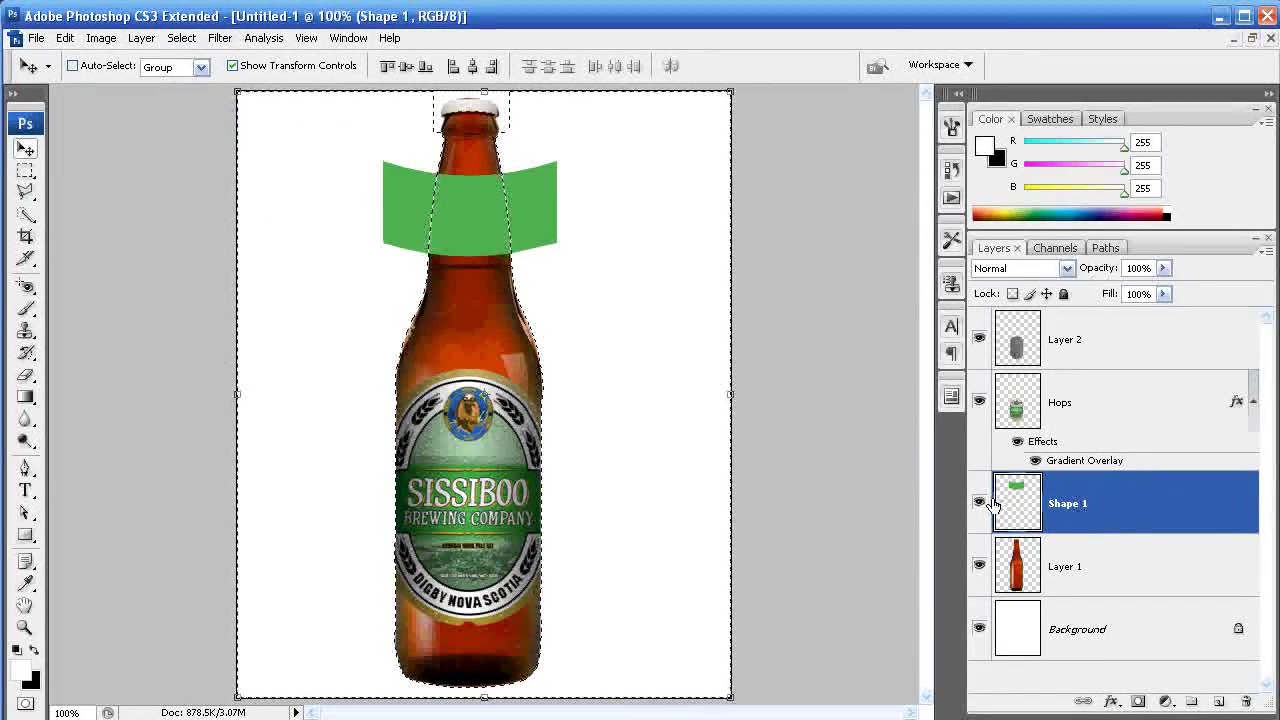
key("Delete")
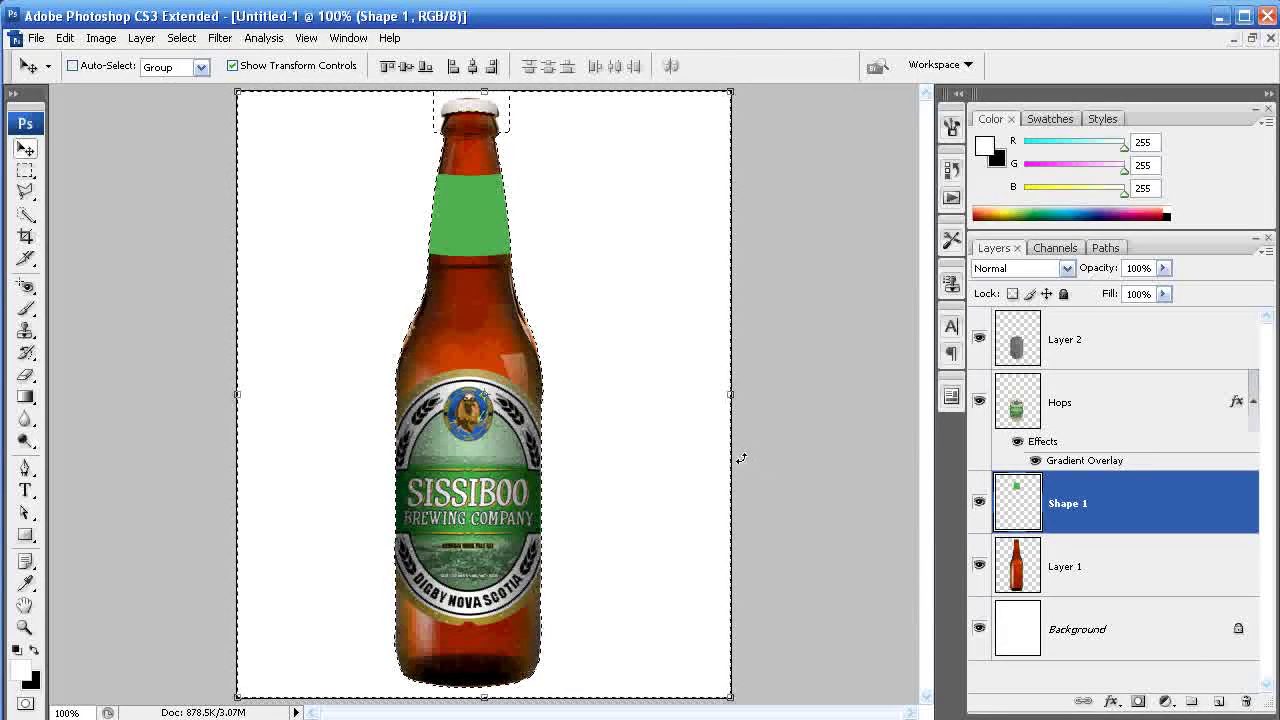
key("ctrl+d")
left_click(1103, 629)
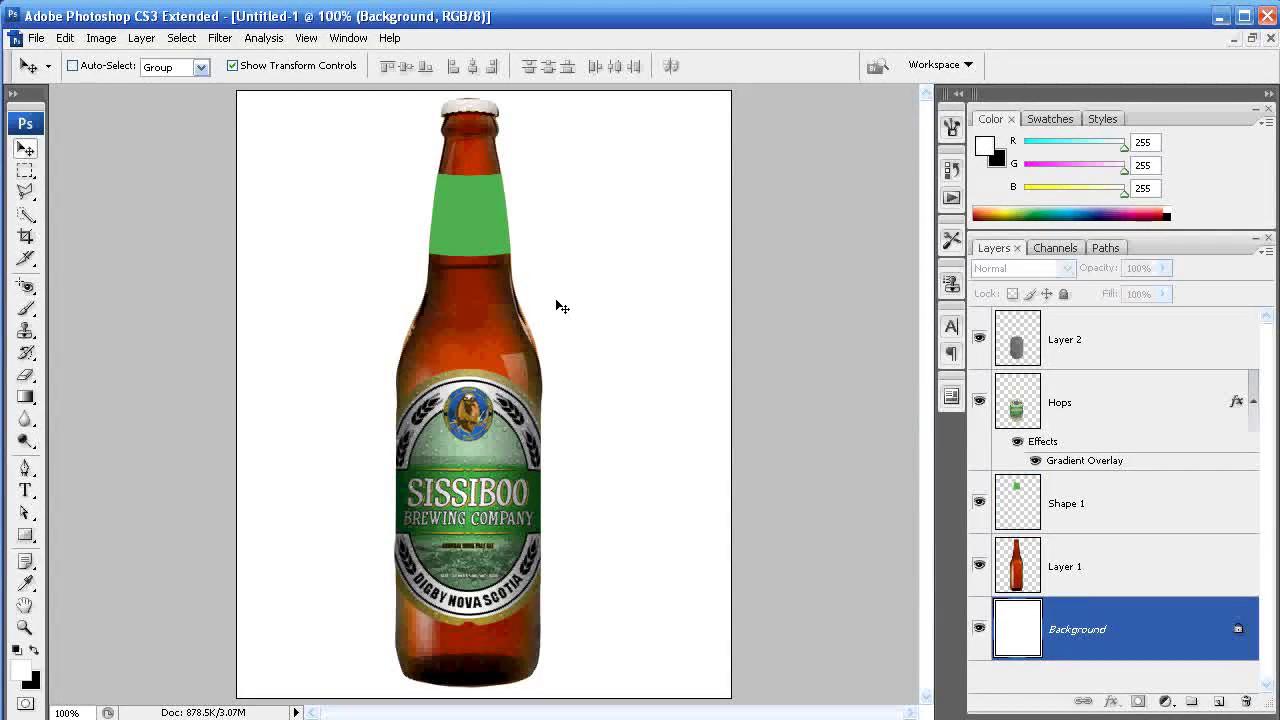